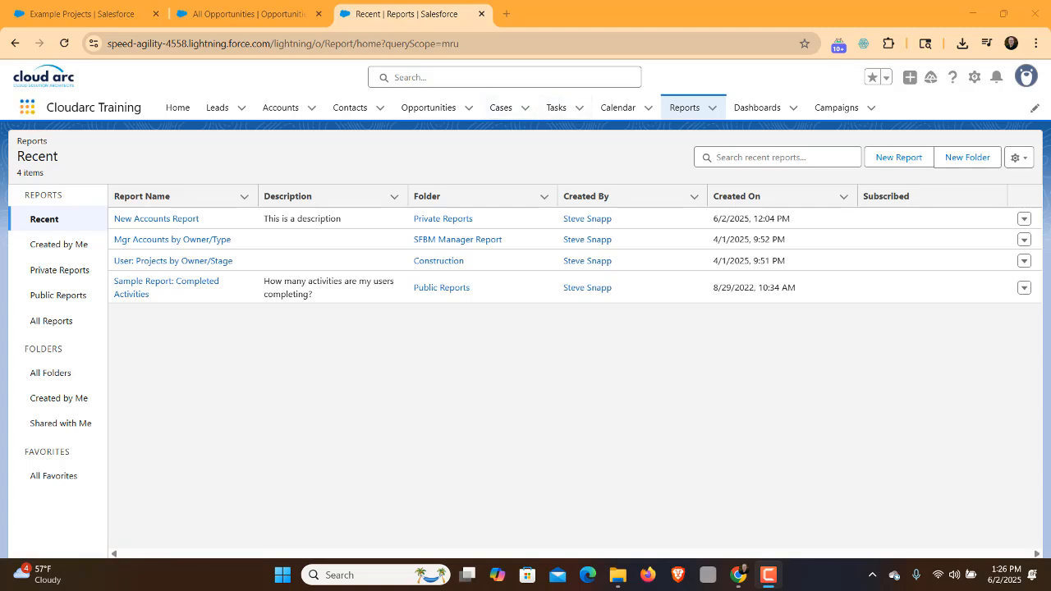
# - Find Reports among the available items, open it, and start creating a new report
pyautogui.click(28, 107)
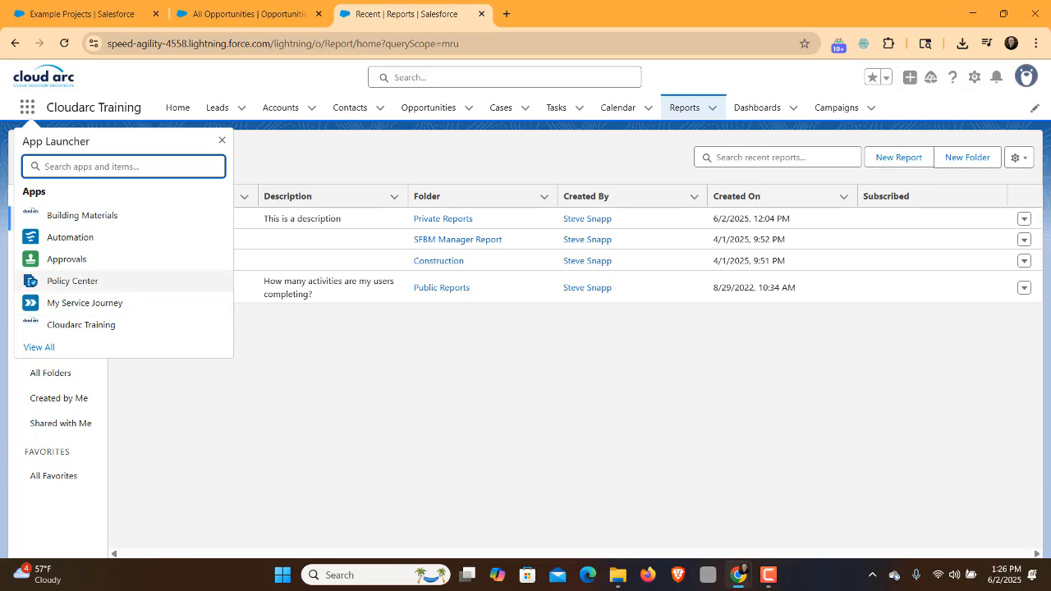
pyautogui.write('repor')
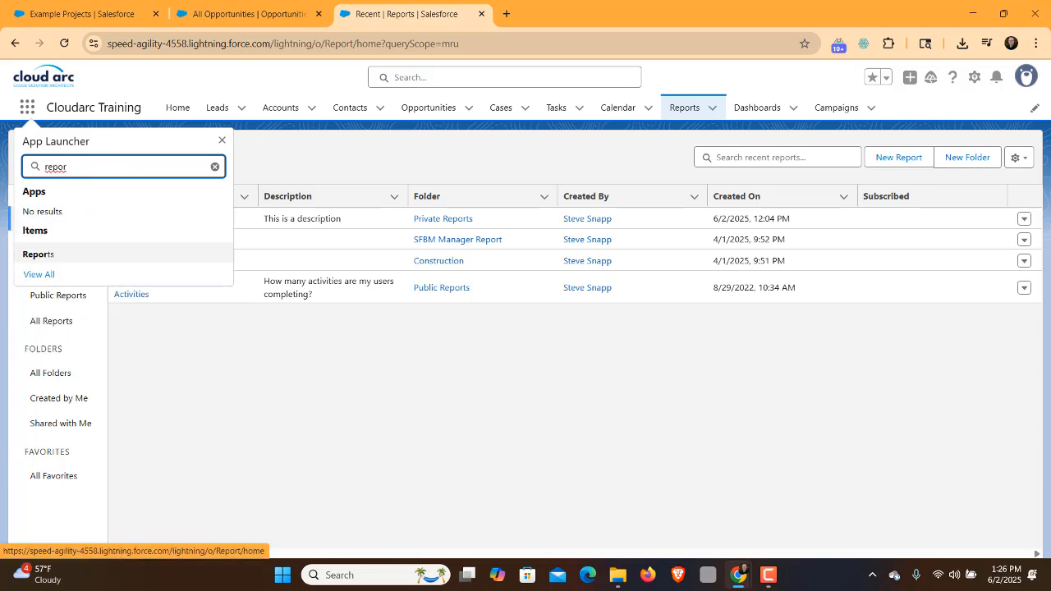
pyautogui.click(38, 254)
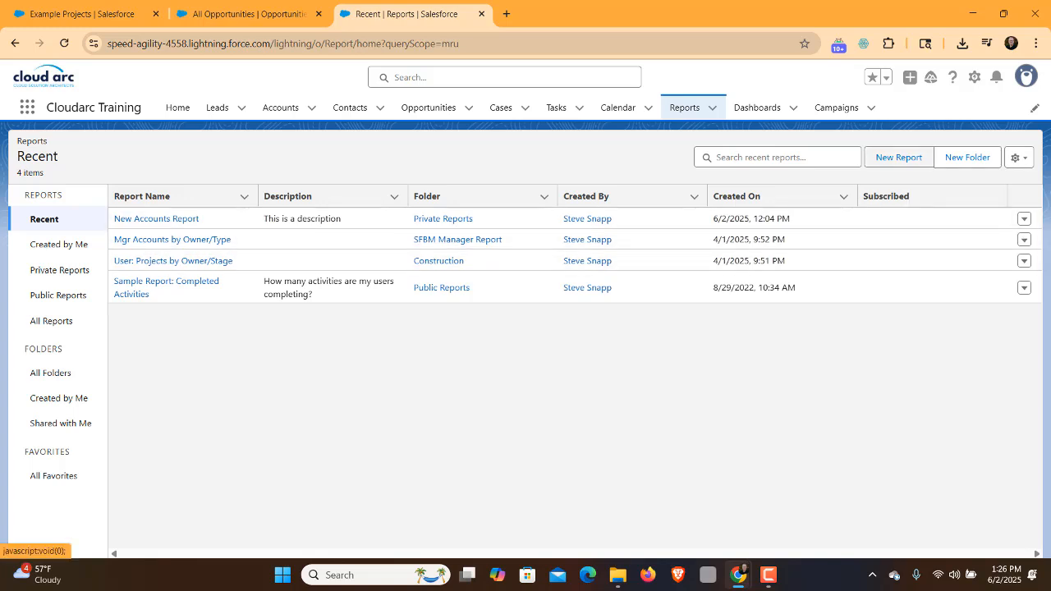
pyautogui.click(898, 157)
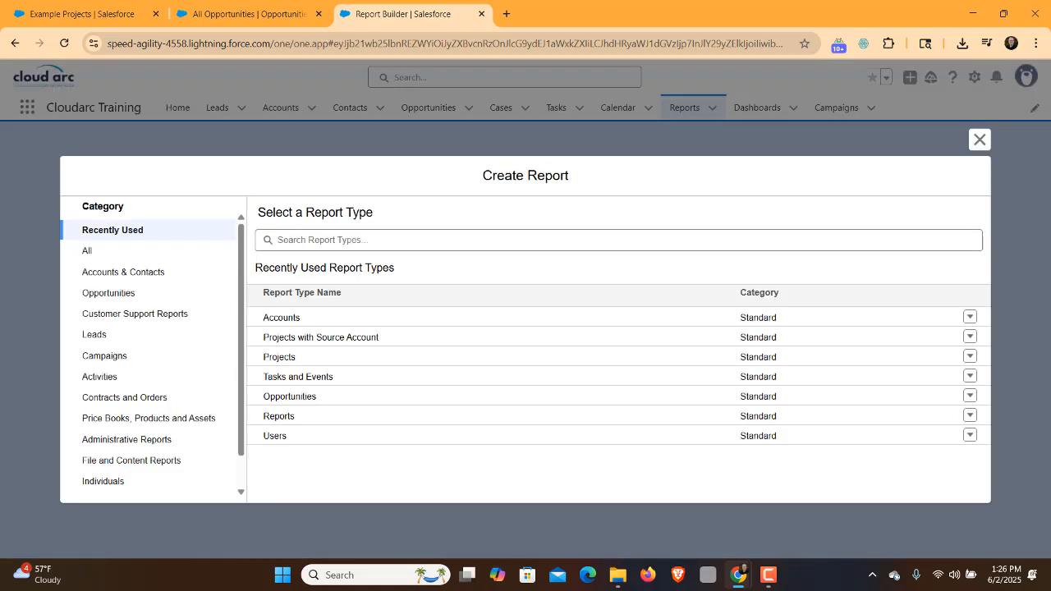
# - Search all report types for "contacts" and start a report based on Contacts & Accounts
pyautogui.click(322, 240)
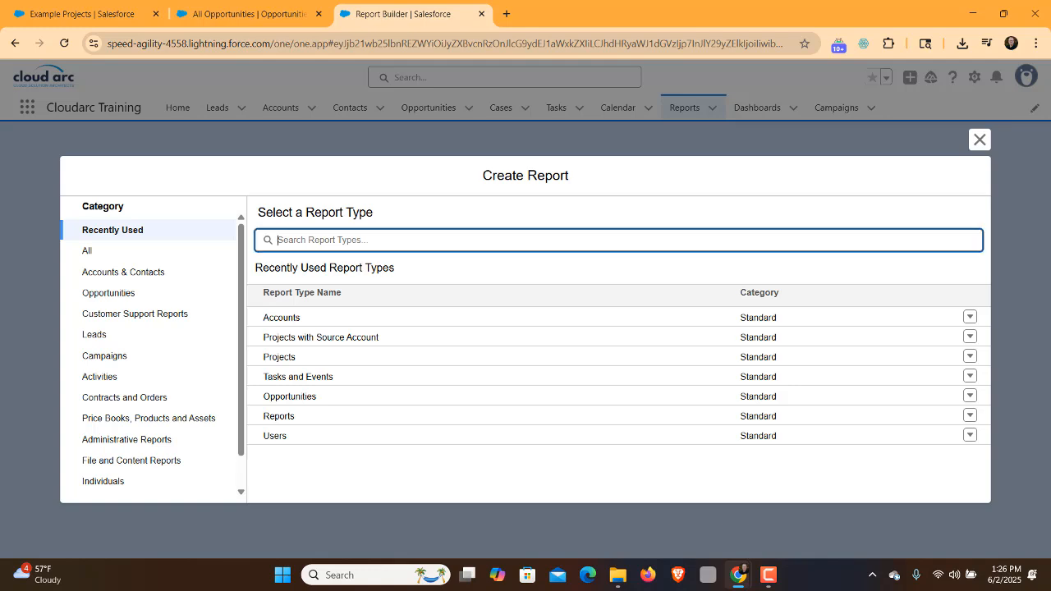
pyautogui.write('contacts')
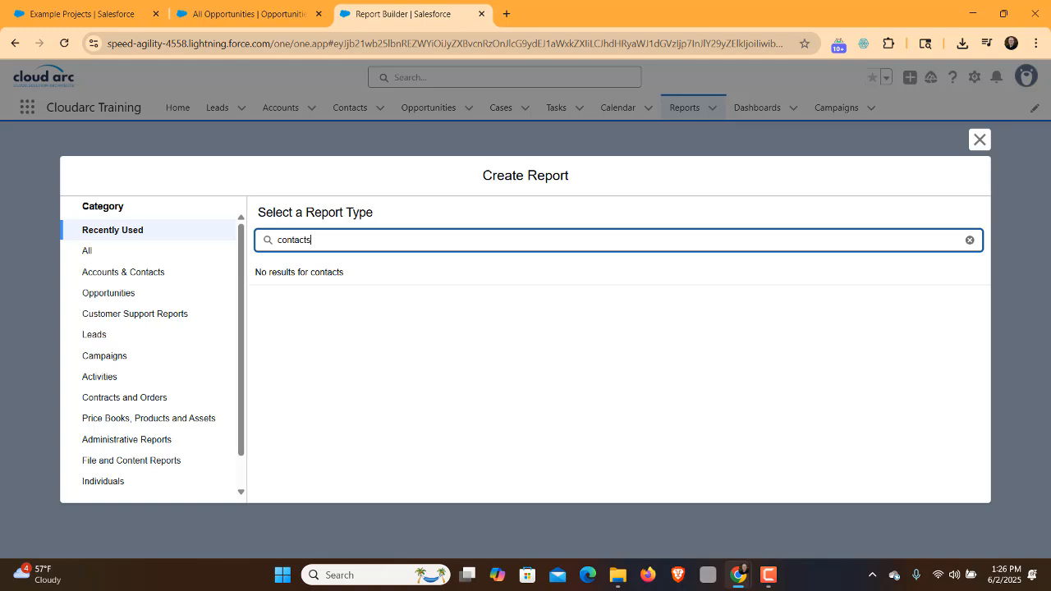
pyautogui.click(87, 251)
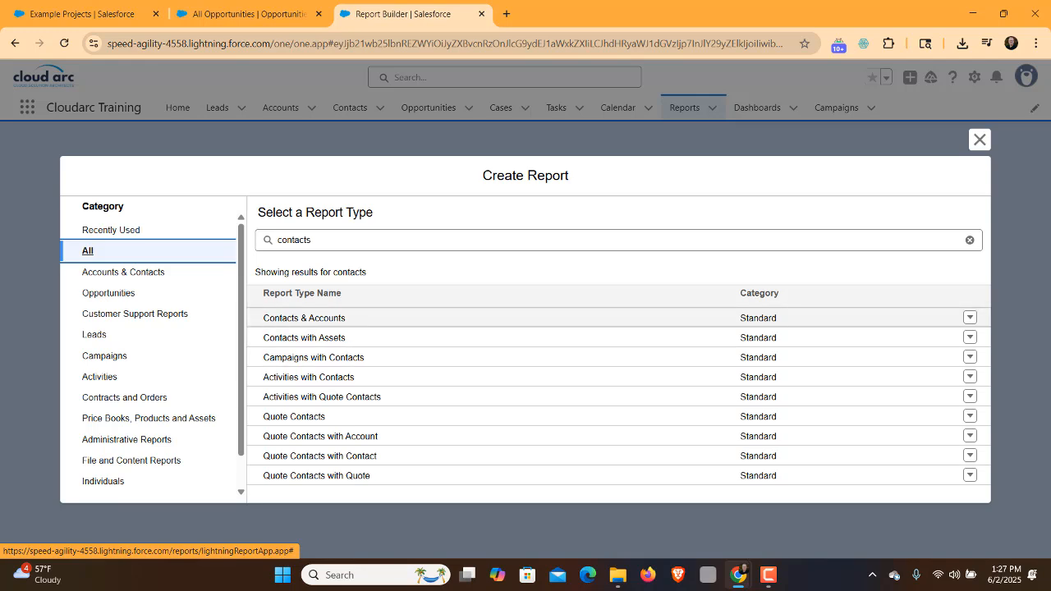
pyautogui.click(304, 318)
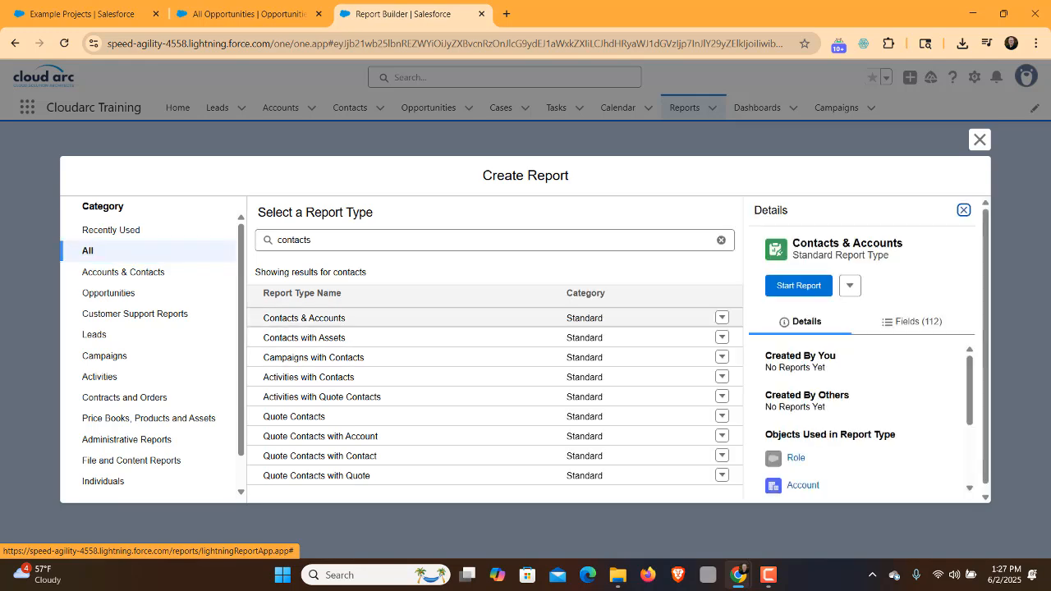
pyautogui.click(798, 286)
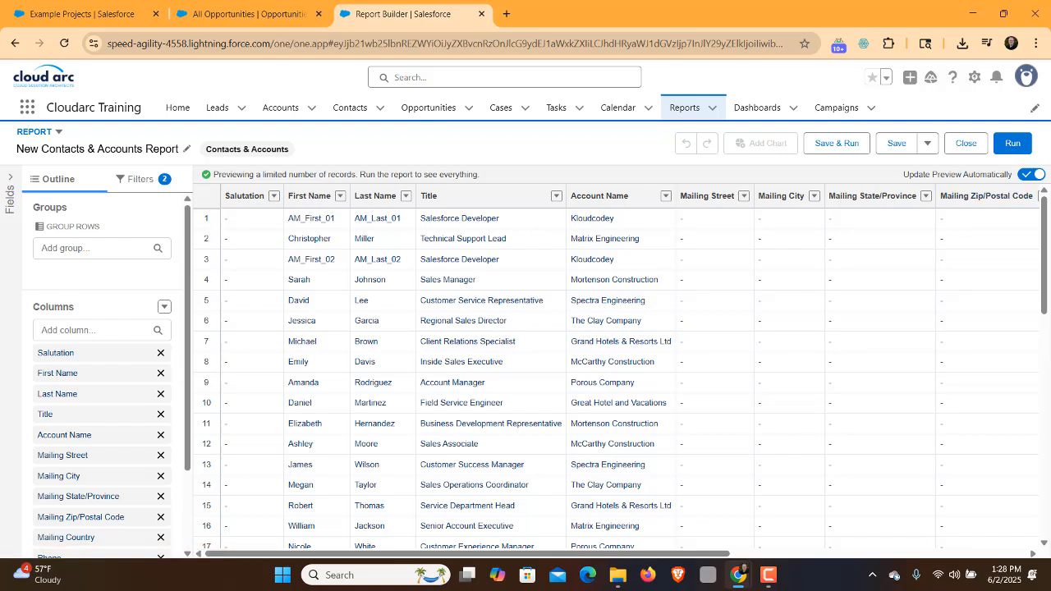
# - Examine the report's automatic preview setting, its default filters and the folders of available contact and account fields
pyautogui.moveTo(903, 174); pyautogui.dragTo(1012, 174)
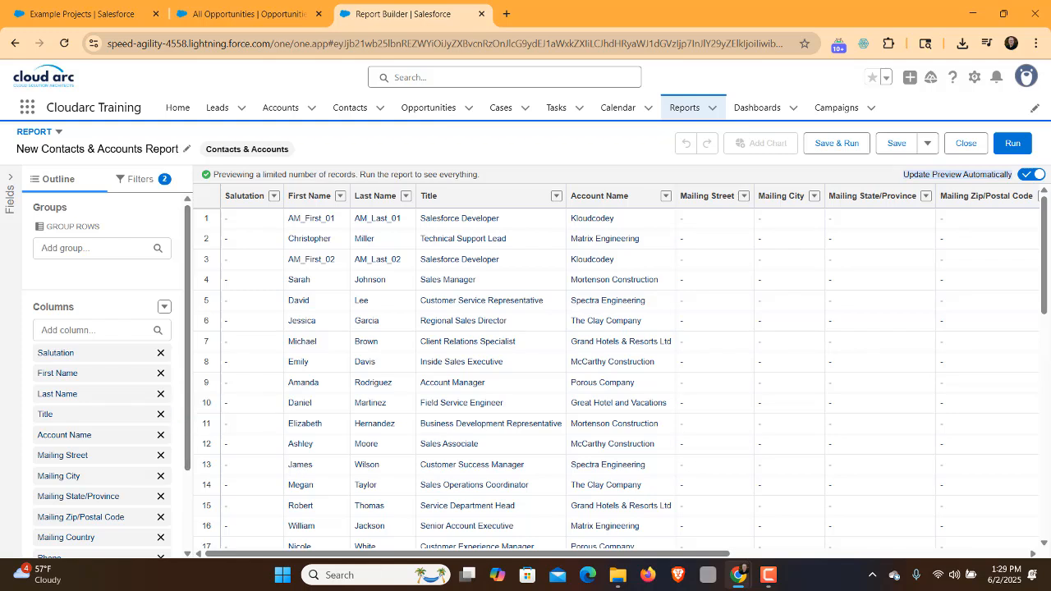
pyautogui.click(141, 179)
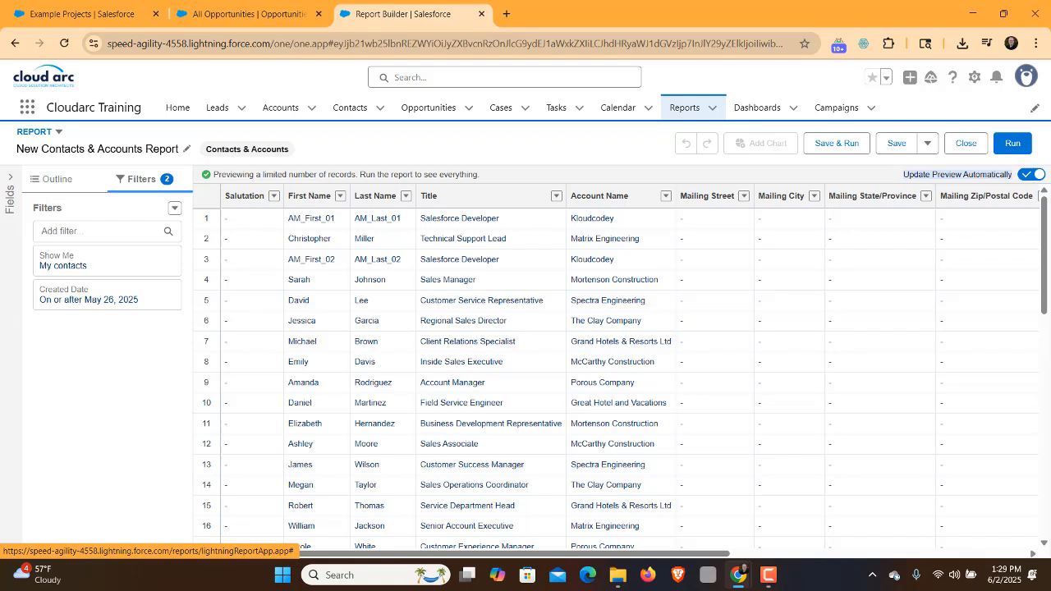
pyautogui.click(57, 179)
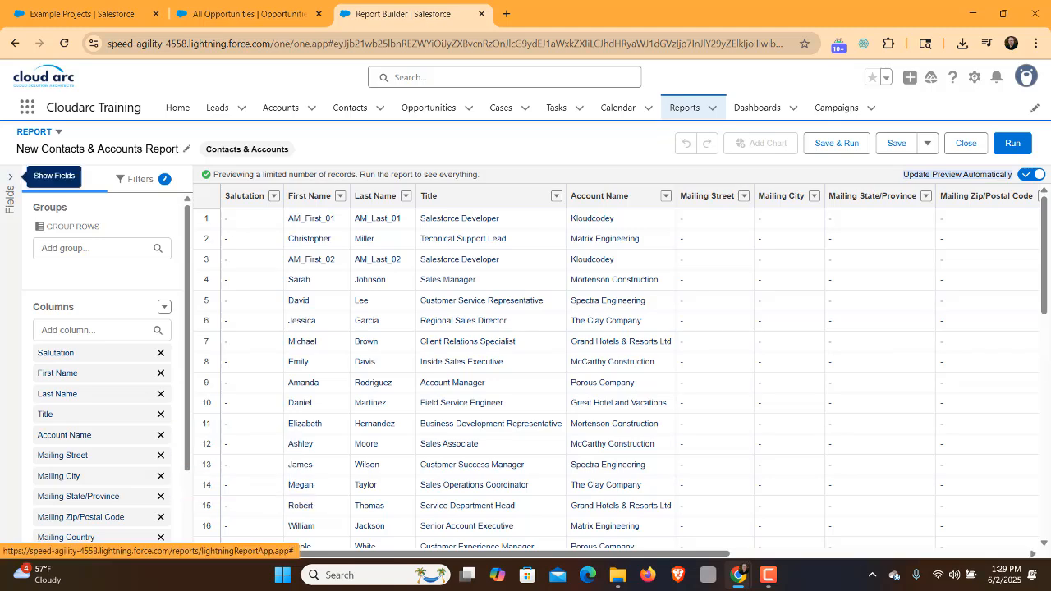
pyautogui.click(9, 175)
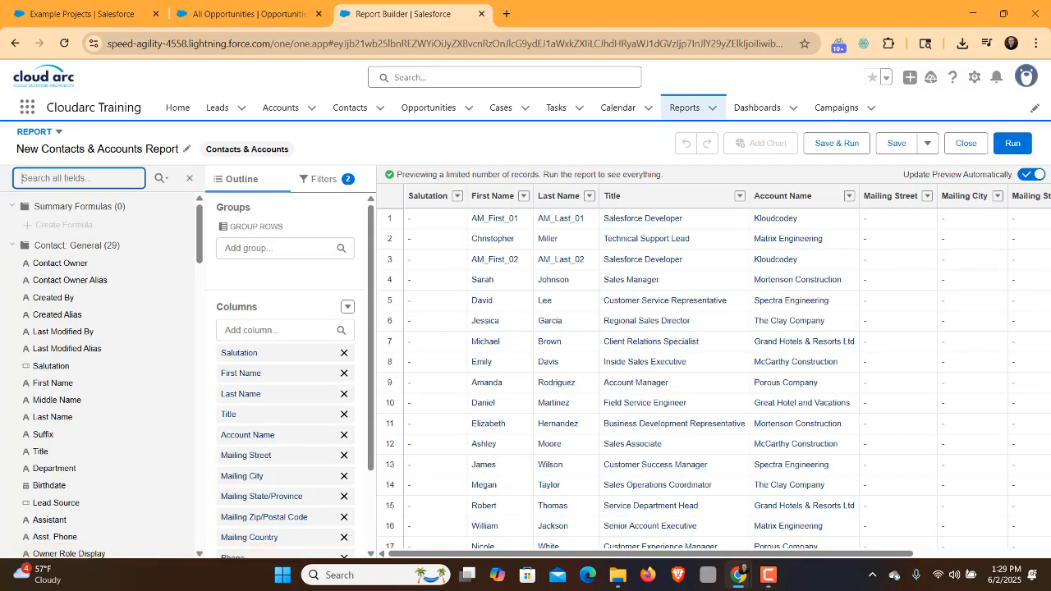
pyautogui.click(12, 244)
pyautogui.click(13, 207)
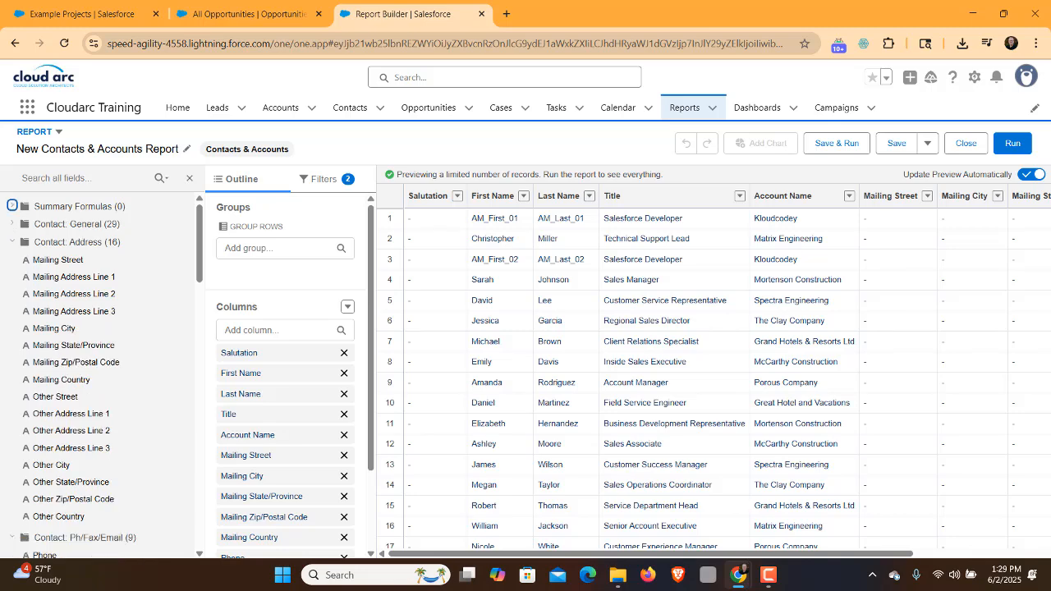
pyautogui.click(12, 241)
pyautogui.click(13, 259)
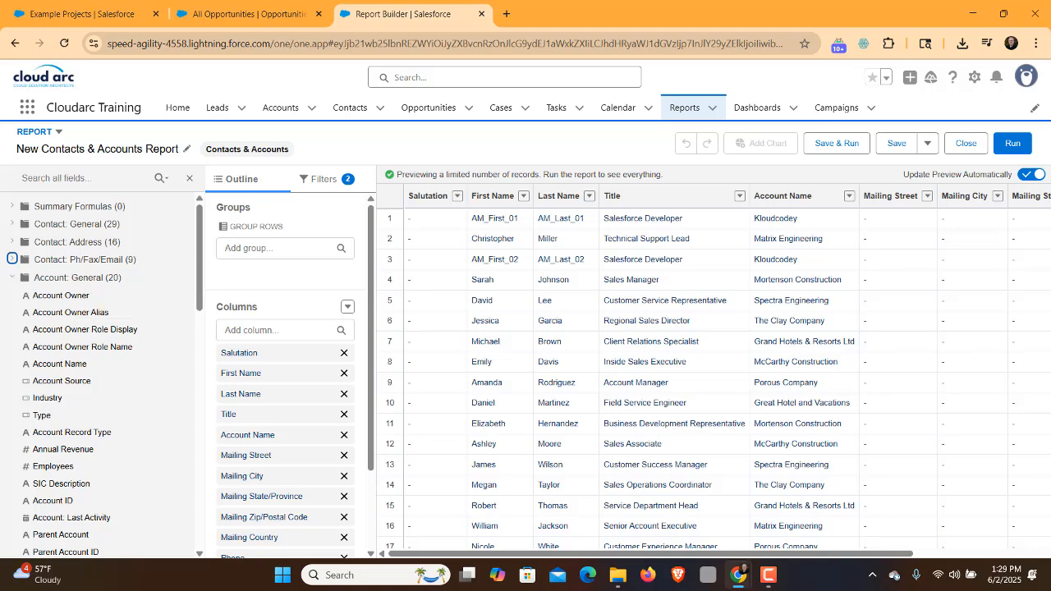
pyautogui.scroll(-3, 69, 312)
pyautogui.scroll(-8, 107, 374)
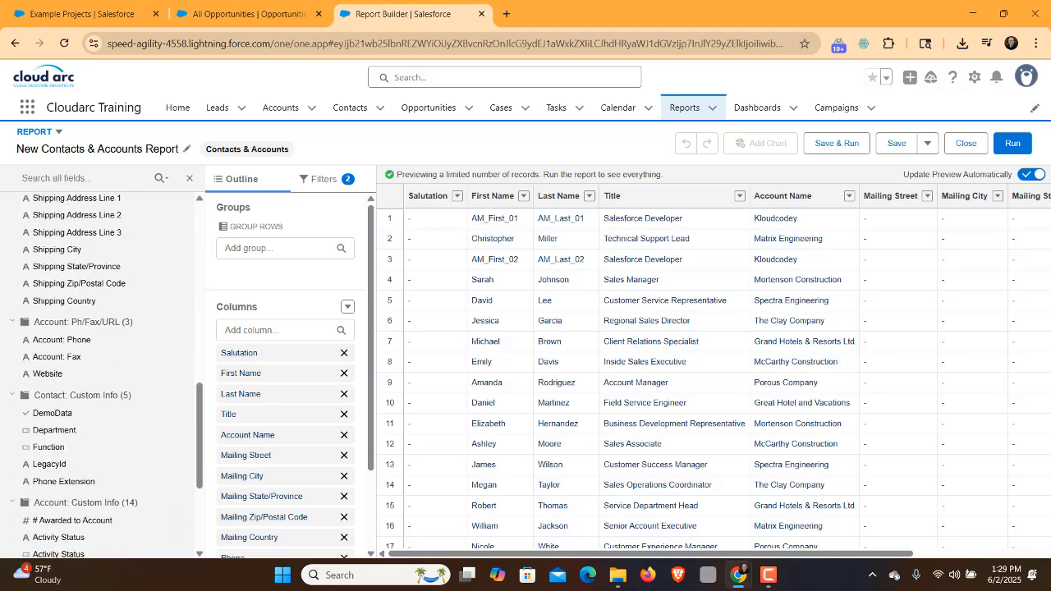
pyautogui.scroll(10, 98, 370)
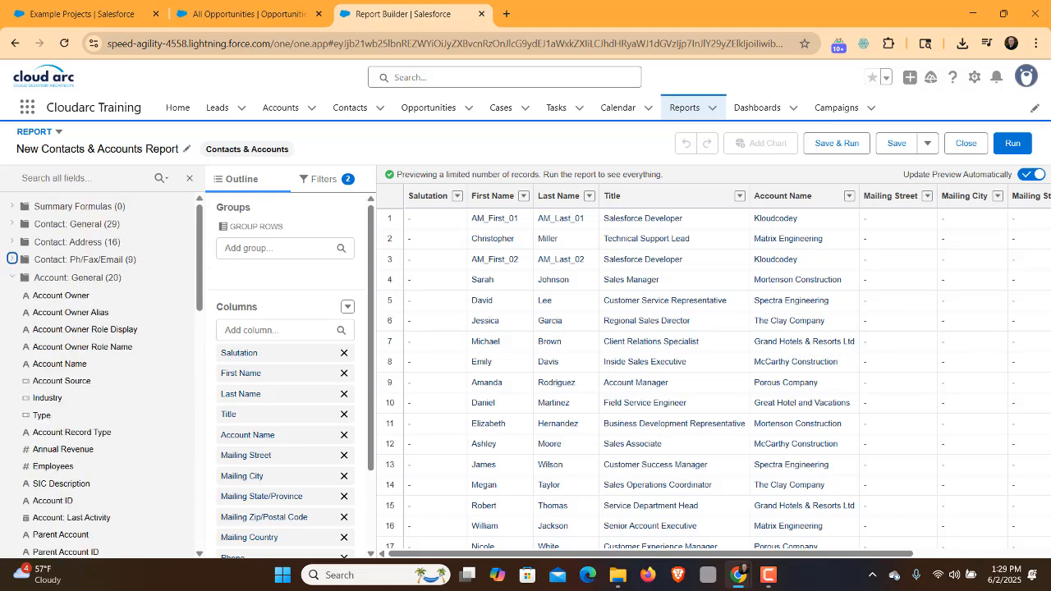
pyautogui.click(188, 179)
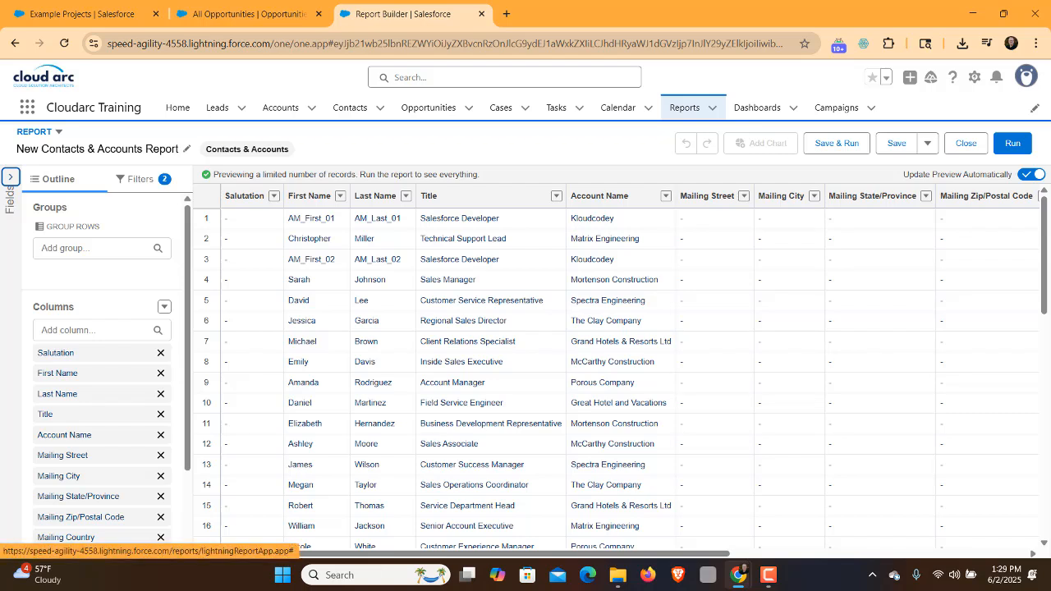
# - Change the report's Show Me filter to All accounts and apply it
pyautogui.click(140, 179)
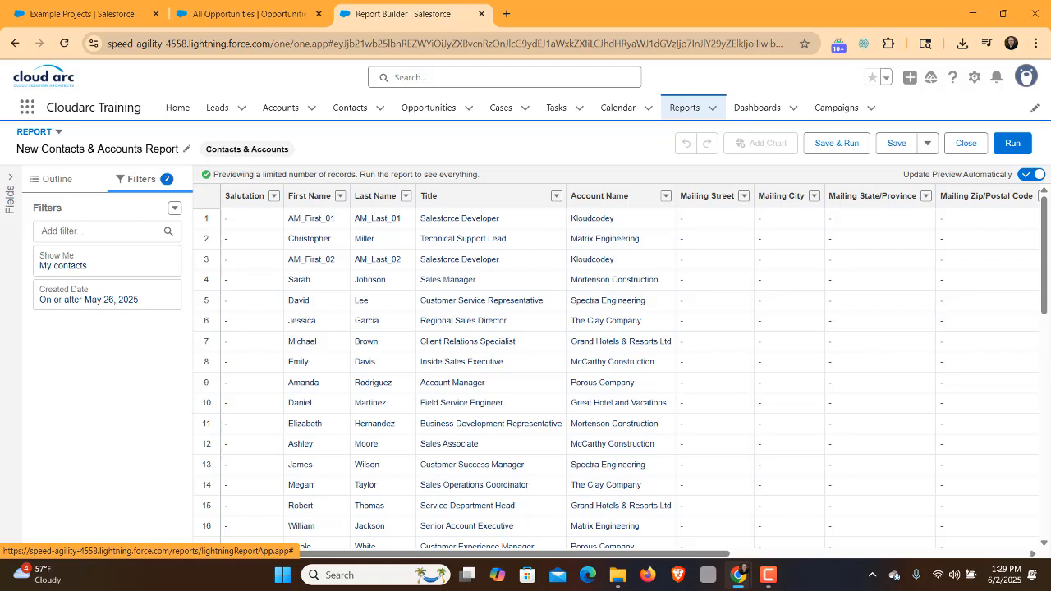
pyautogui.click(107, 261)
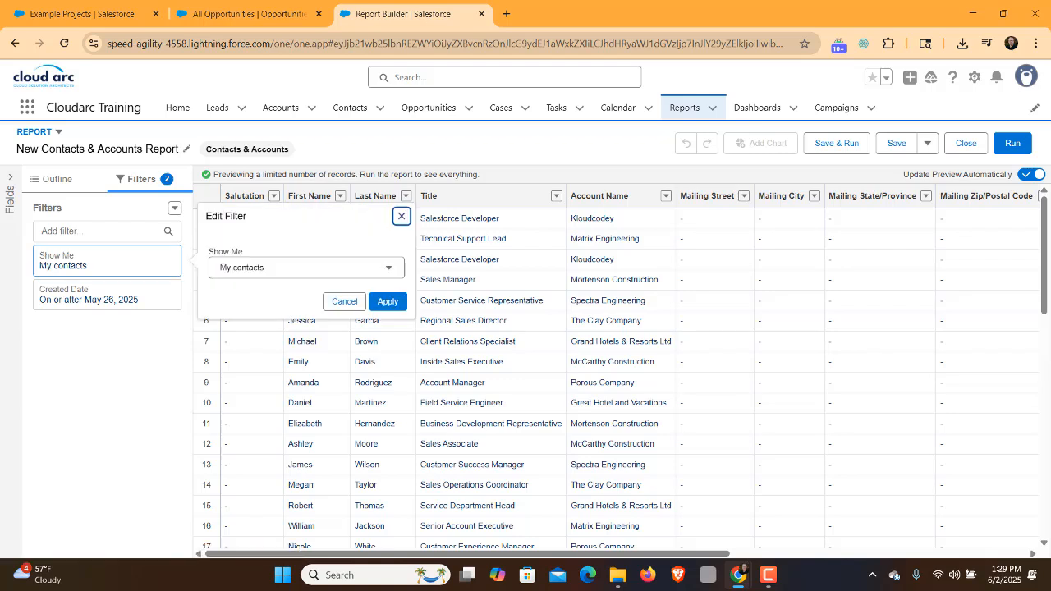
pyautogui.click(306, 268)
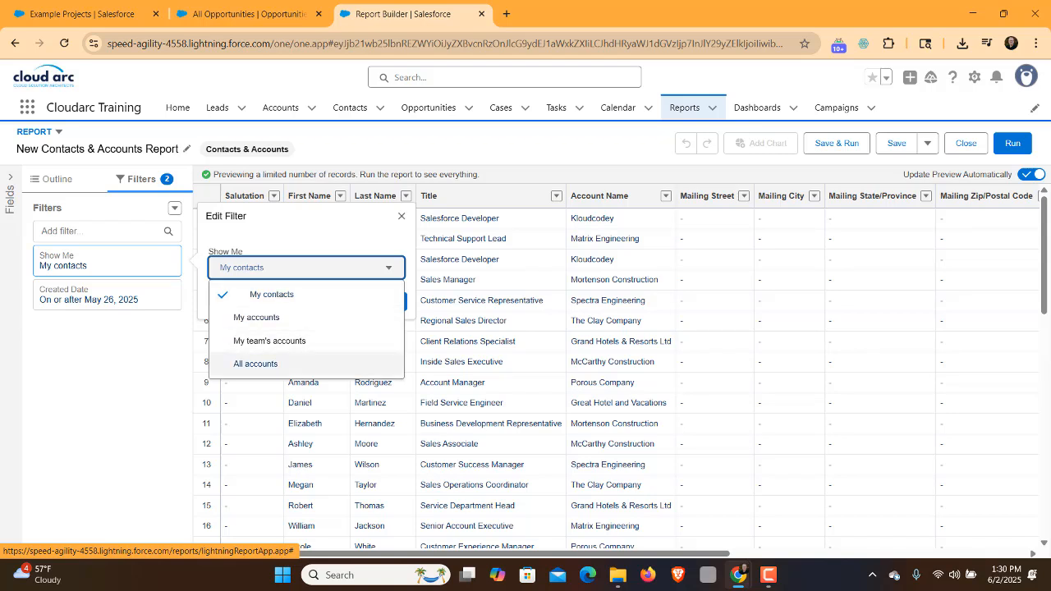
pyautogui.click(255, 363)
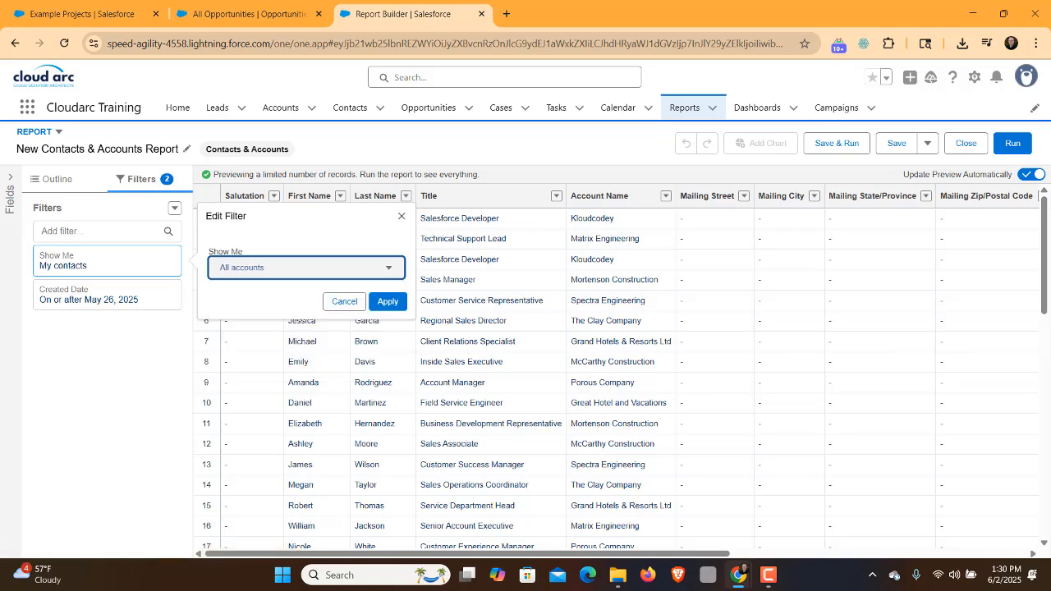
pyautogui.click(387, 301)
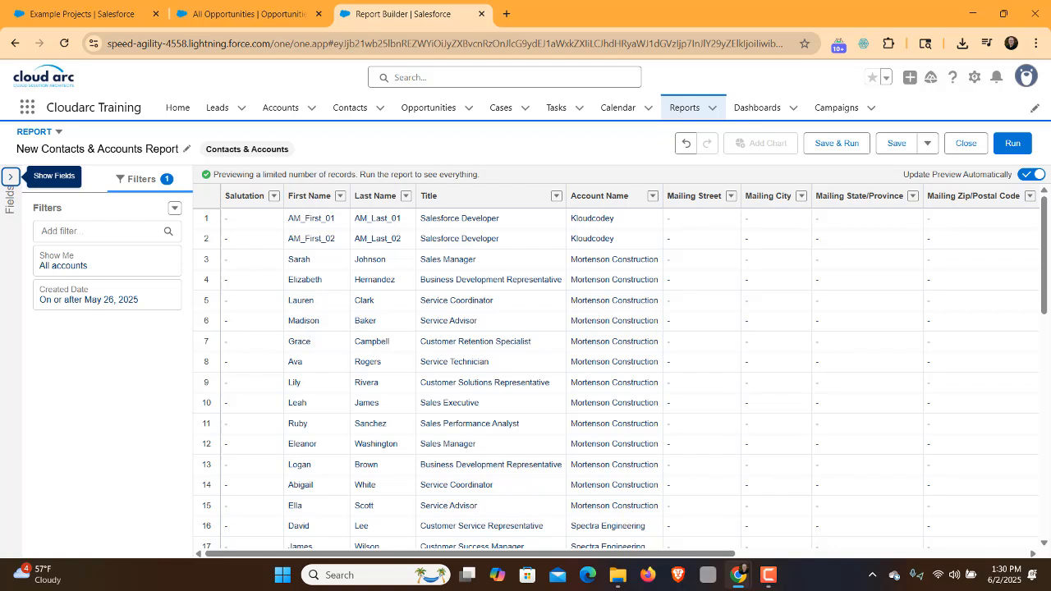
# - Set the Created Date filter's range to All Time and apply it
pyautogui.click(107, 294)
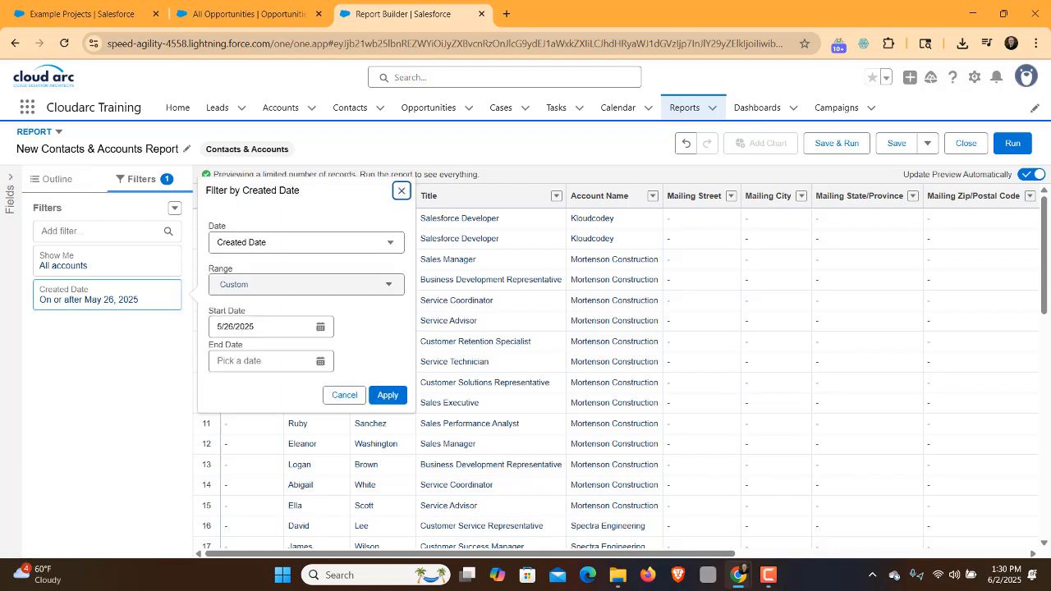
pyautogui.click(307, 284)
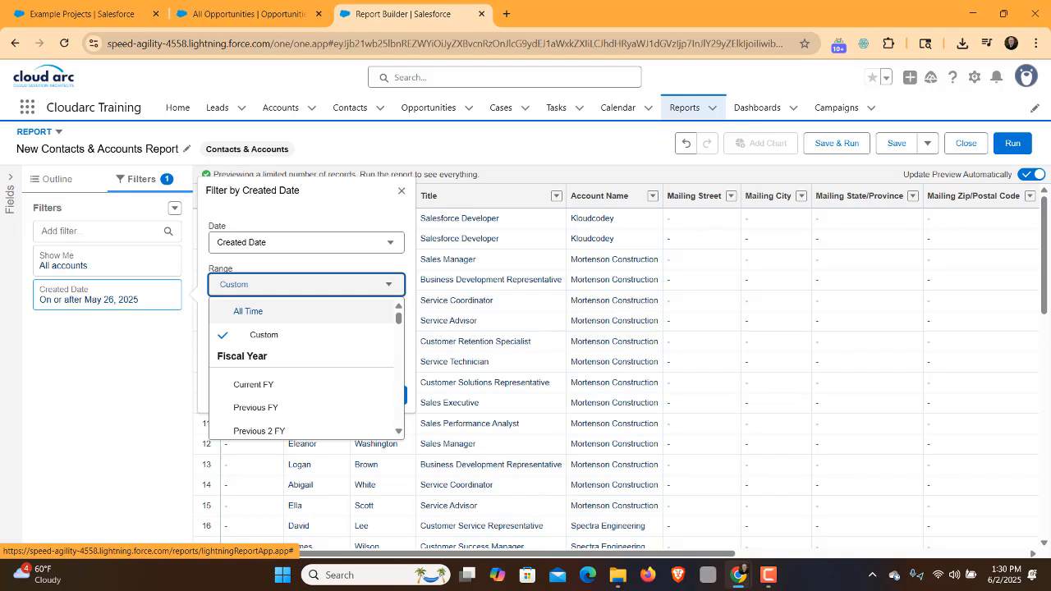
pyautogui.click(248, 311)
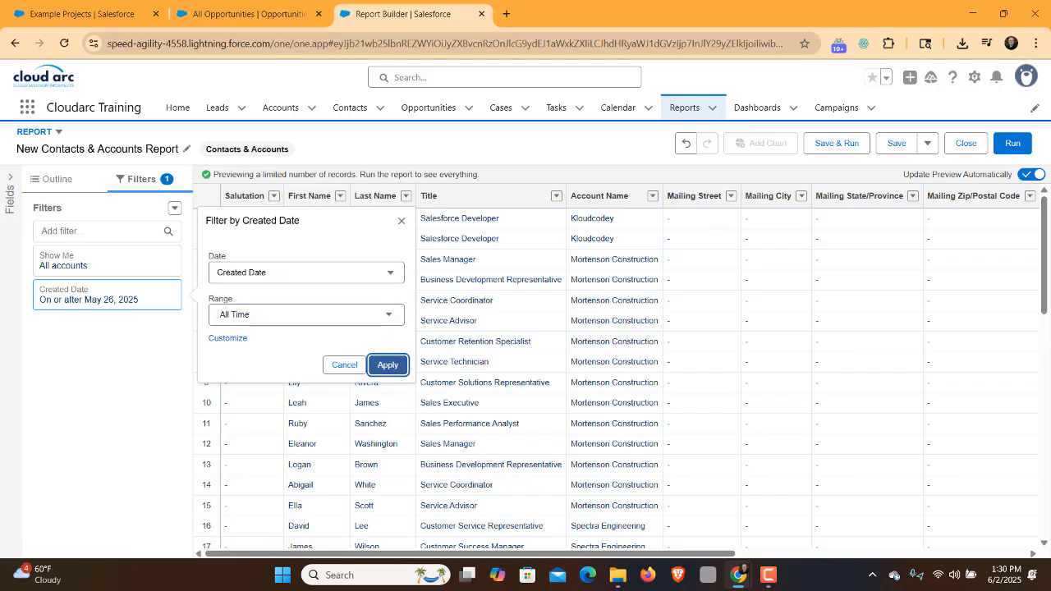
pyautogui.click(387, 365)
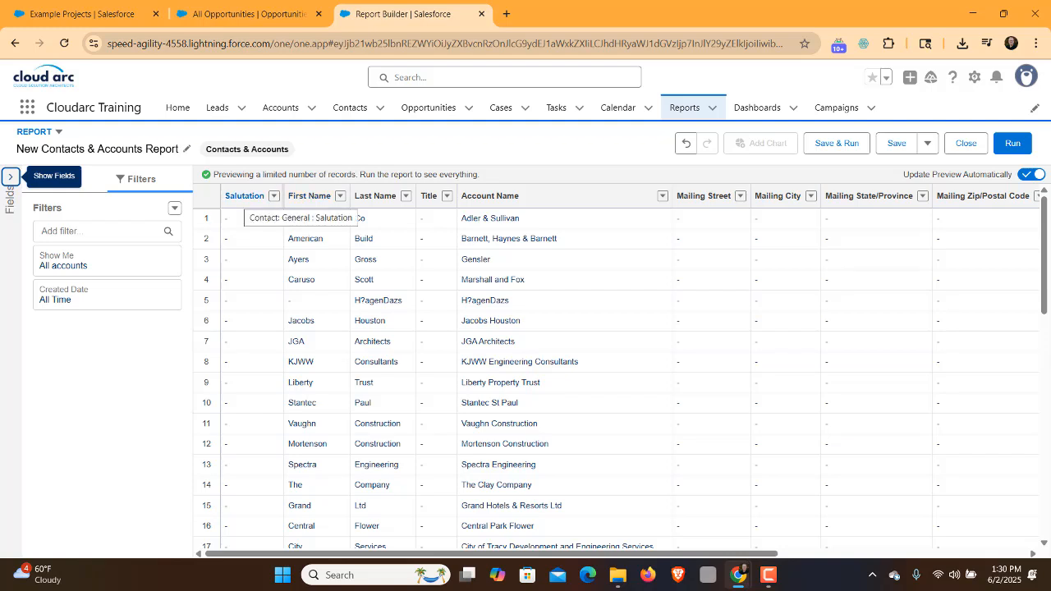
# - Remove the Salutation column from the report and look over the First Name column's options
pyautogui.click(274, 196)
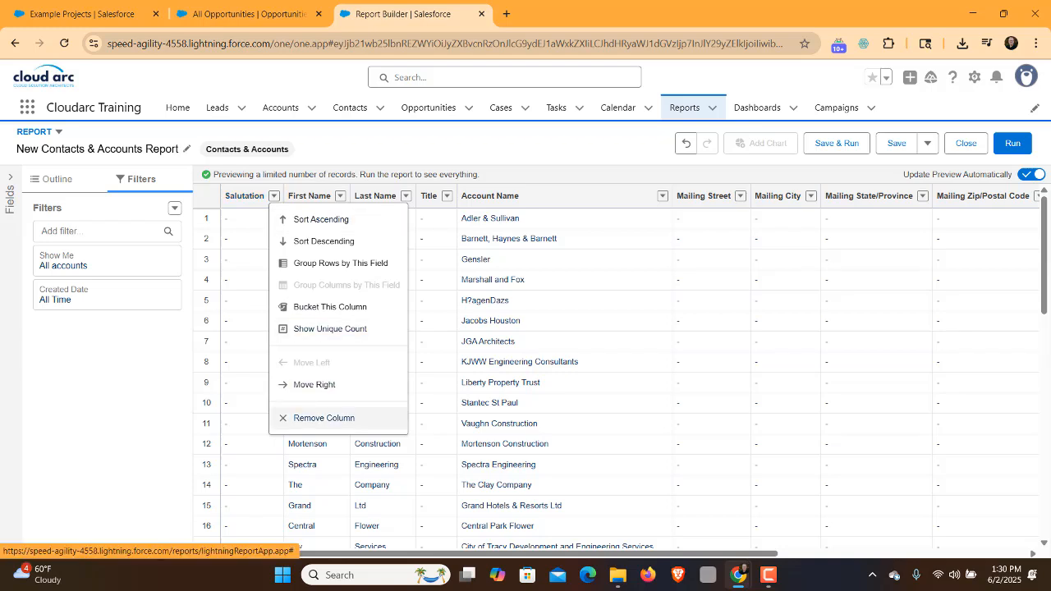
pyautogui.click(324, 418)
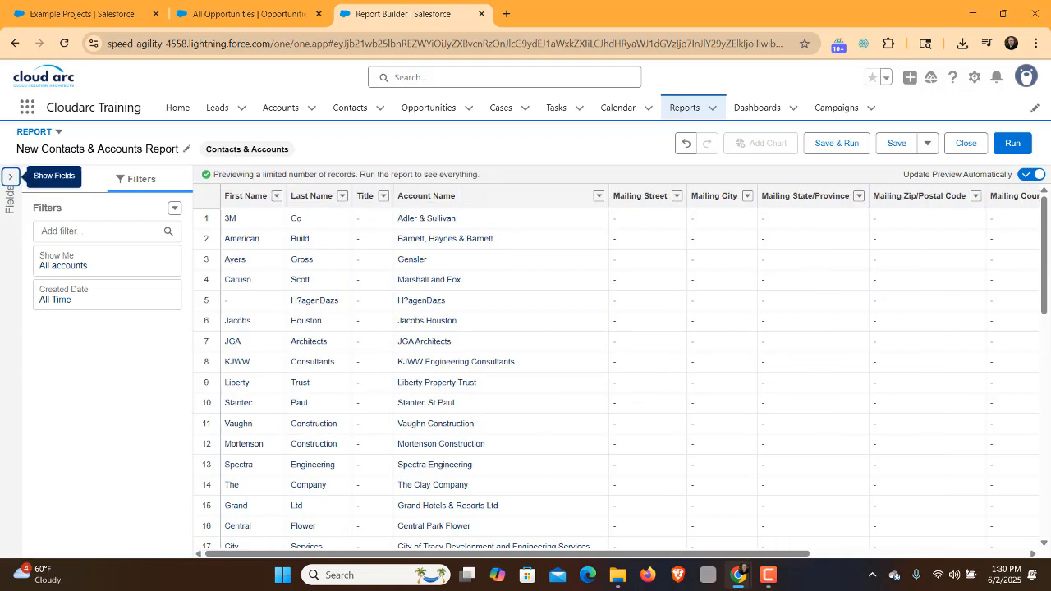
pyautogui.click(277, 196)
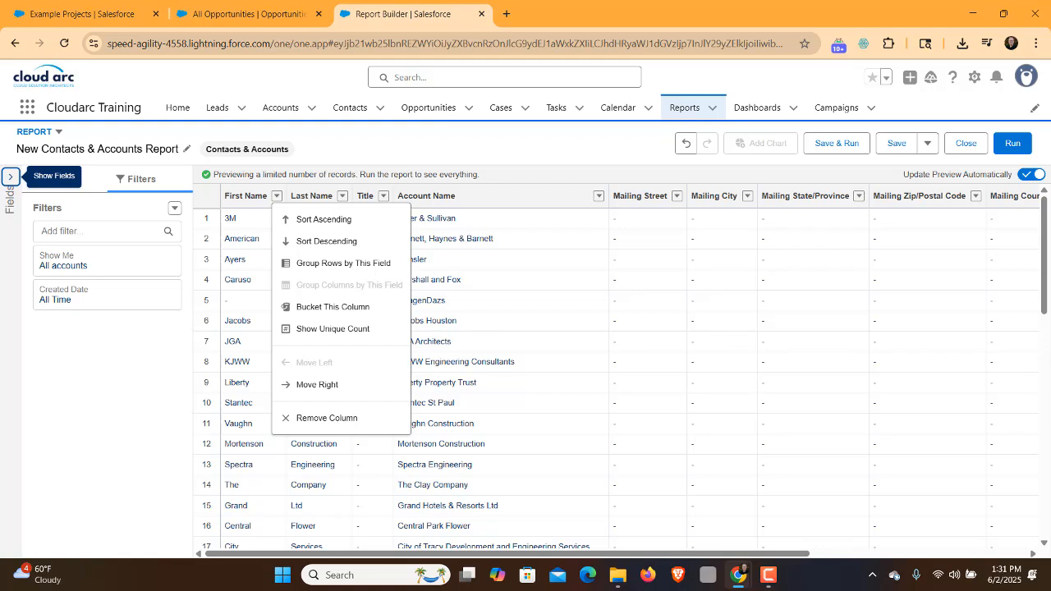
pyautogui.press('Escape')
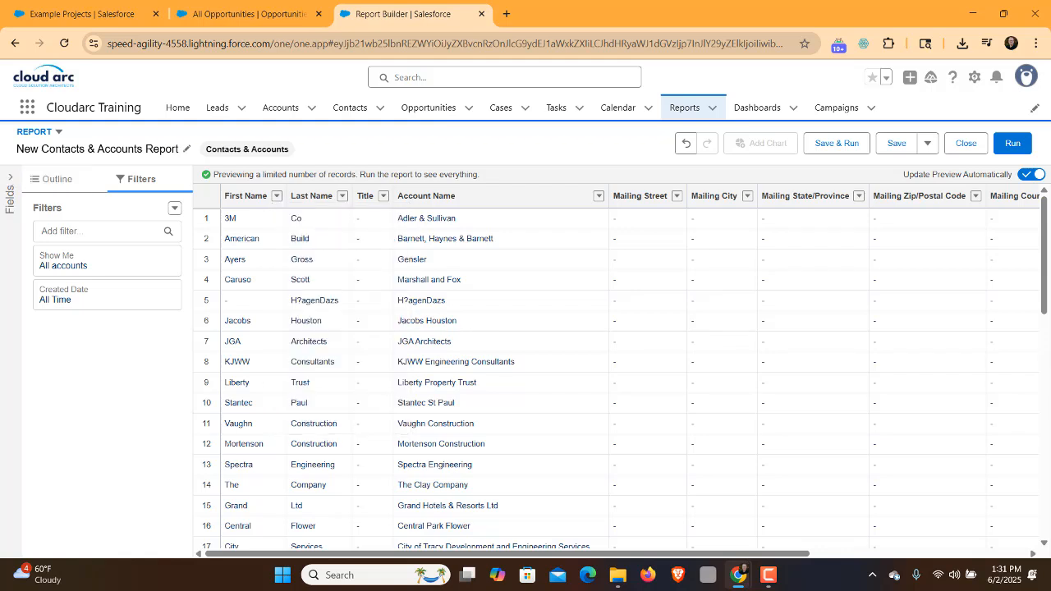
# - Remove the Mailing Street, Mailing City, Mailing State/Province, Mailing Zip/Postal Code and Mailing Country columns from the report
pyautogui.click(57, 179)
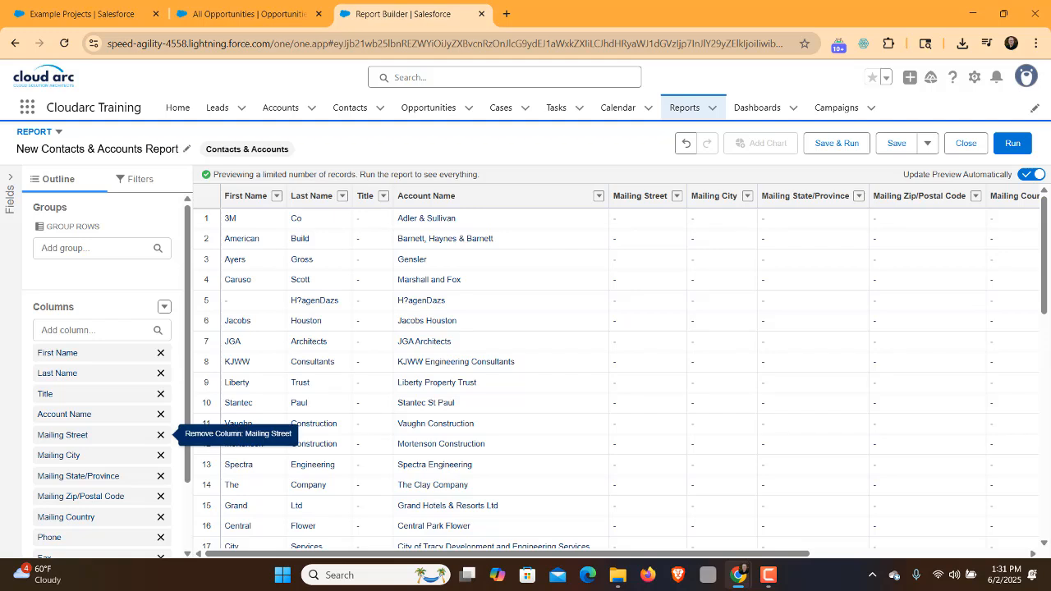
pyautogui.click(160, 434)
pyautogui.click(160, 434)
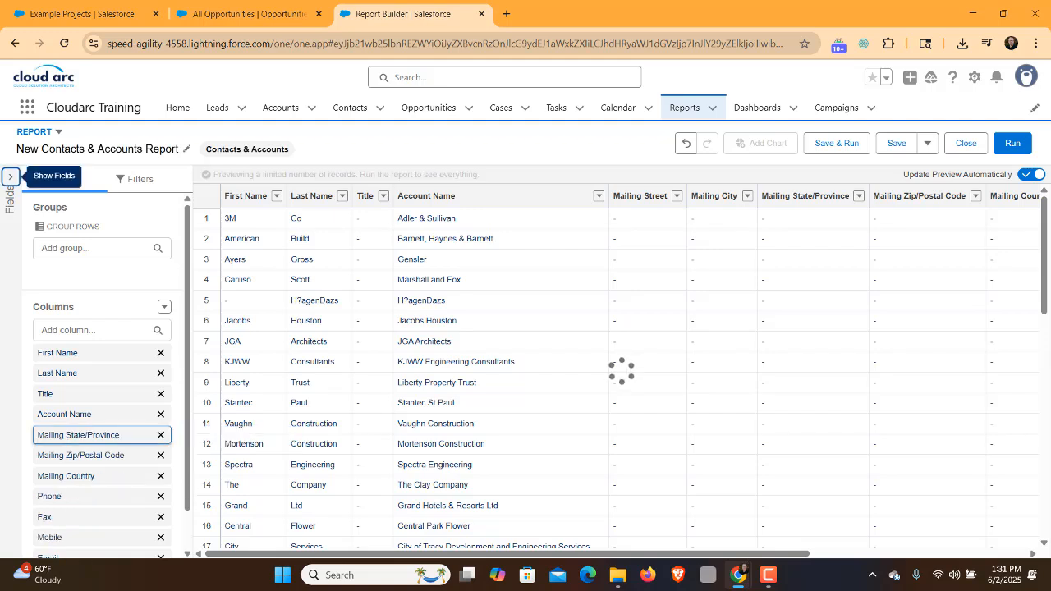
pyautogui.click(160, 435)
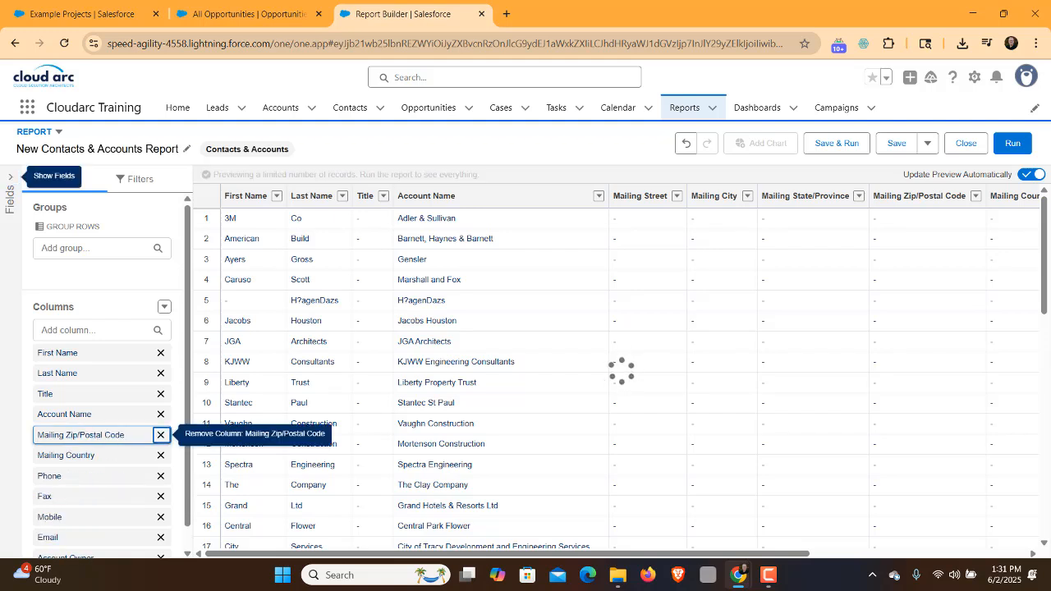
pyautogui.click(160, 434)
pyautogui.click(160, 435)
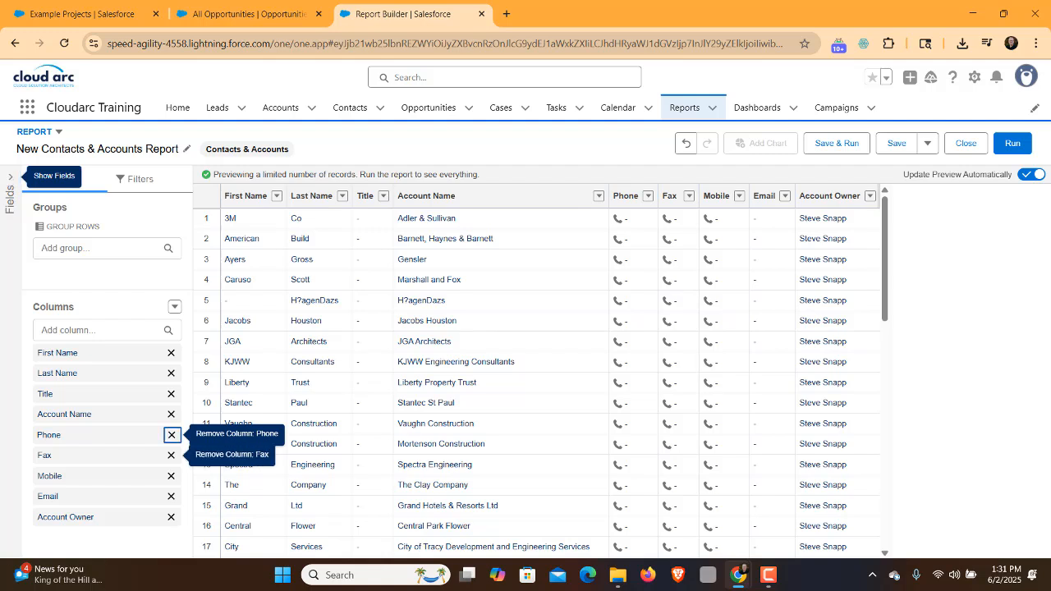
# - Remove the Phone, Fax, Mobile and Account Owner columns from the report
pyautogui.click(171, 435)
pyautogui.click(171, 435)
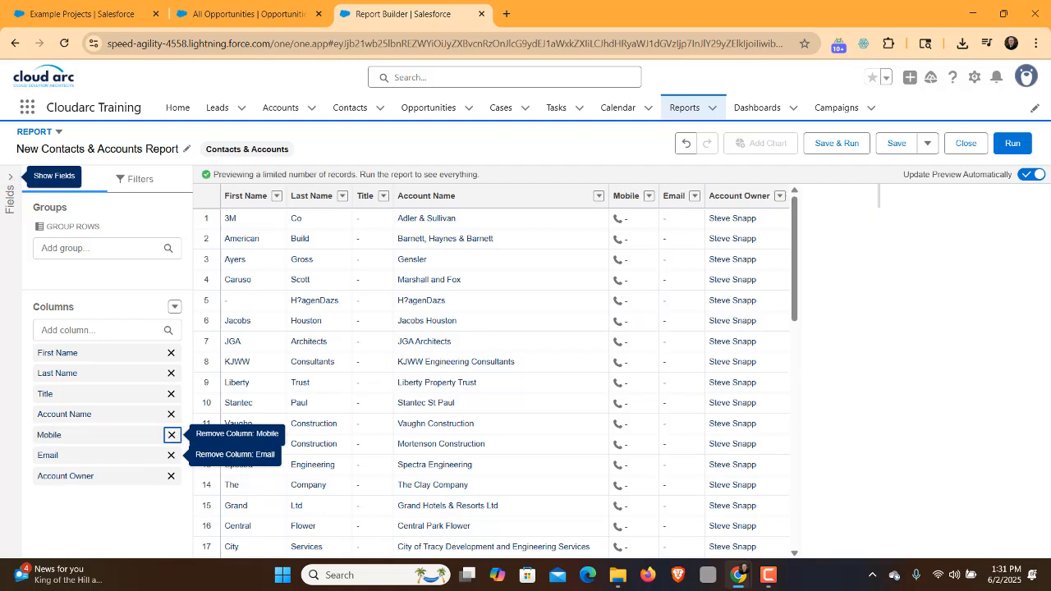
pyautogui.click(171, 435)
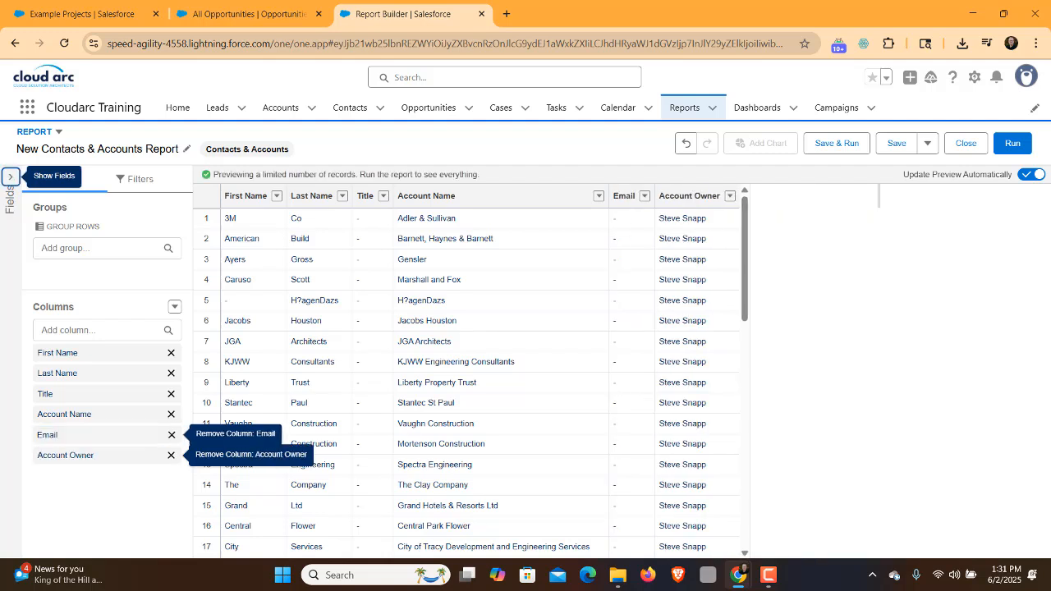
pyautogui.click(171, 455)
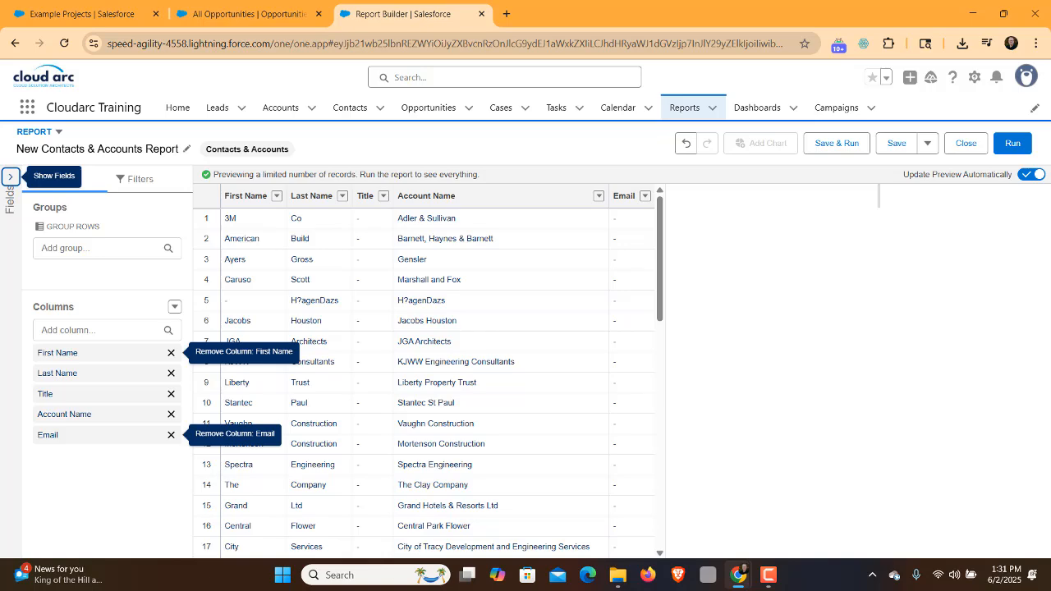
# - Show the report's available fields and add the Contact Owner Alias column
pyautogui.click(10, 176)
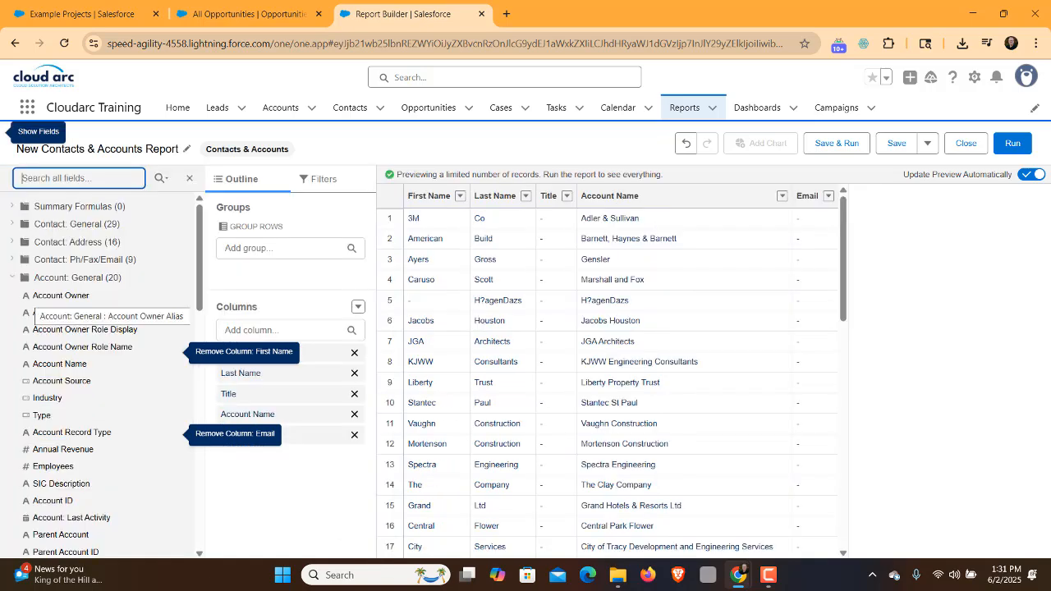
pyautogui.click(61, 296)
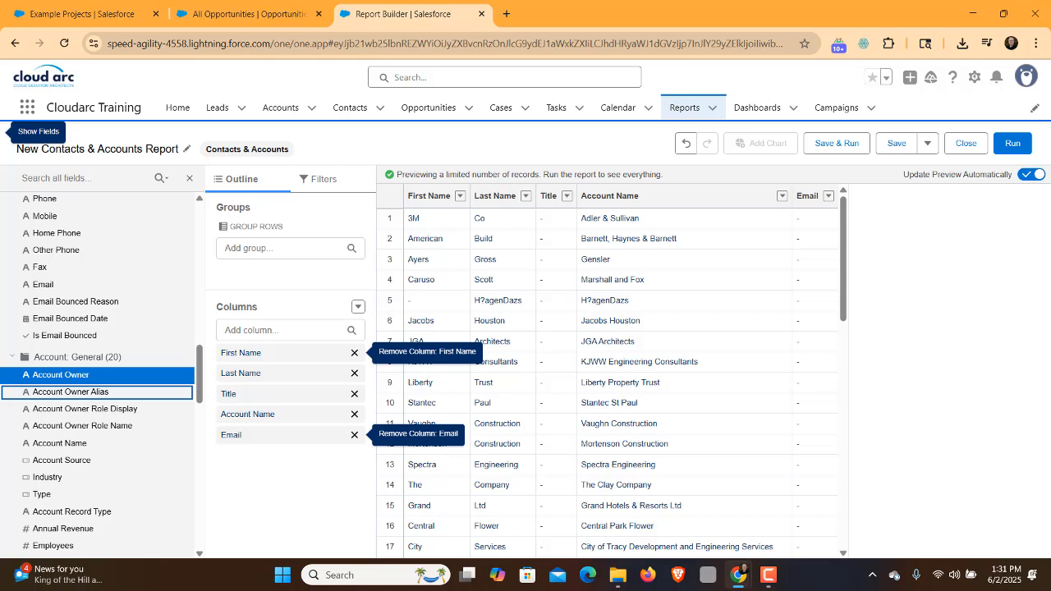
pyautogui.click(282, 330)
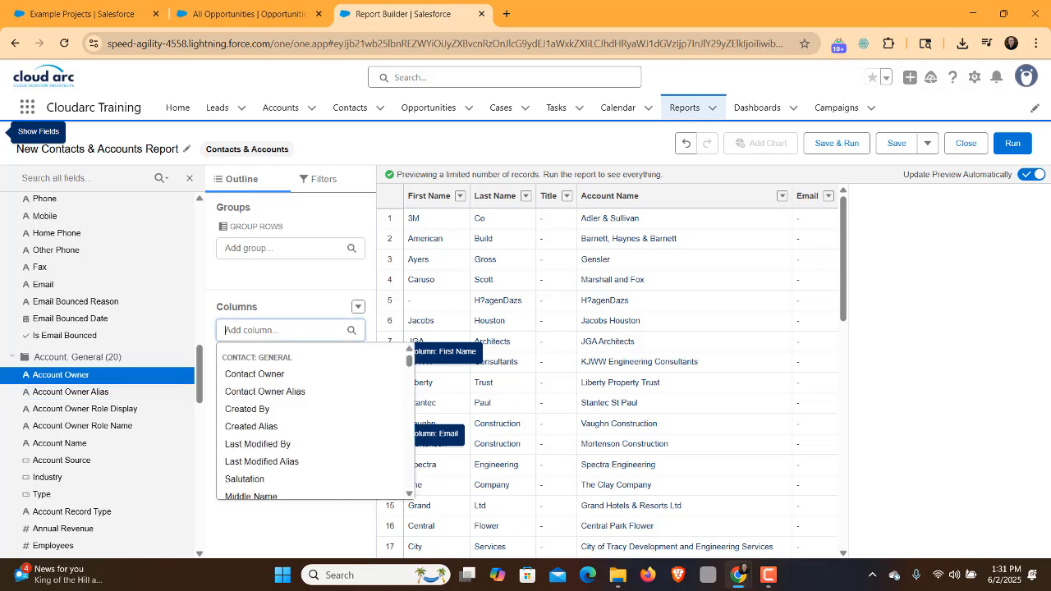
pyautogui.write('alias')
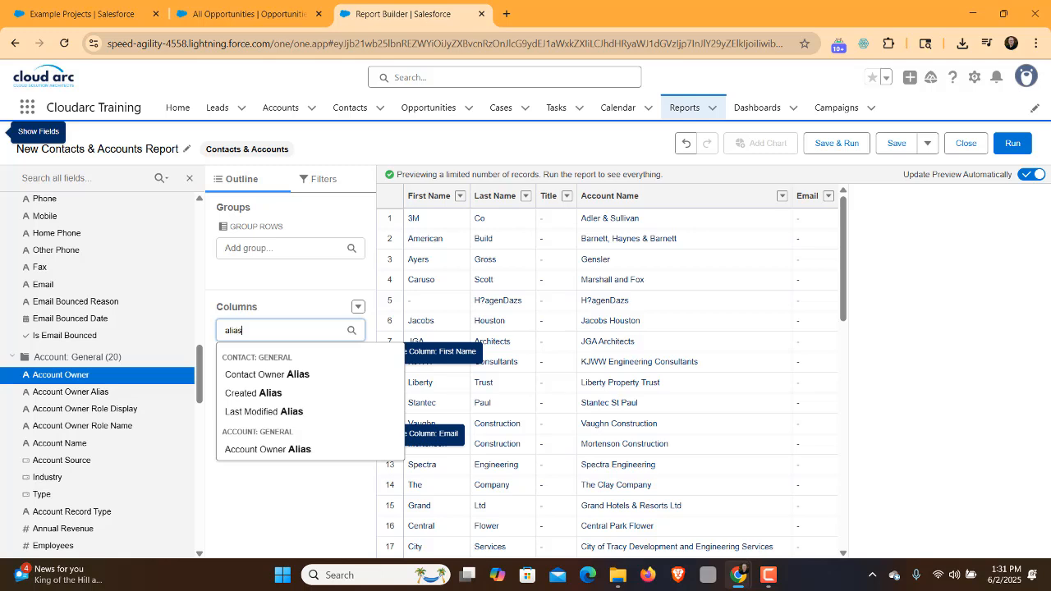
pyautogui.press('Down')
pyautogui.press('Return')
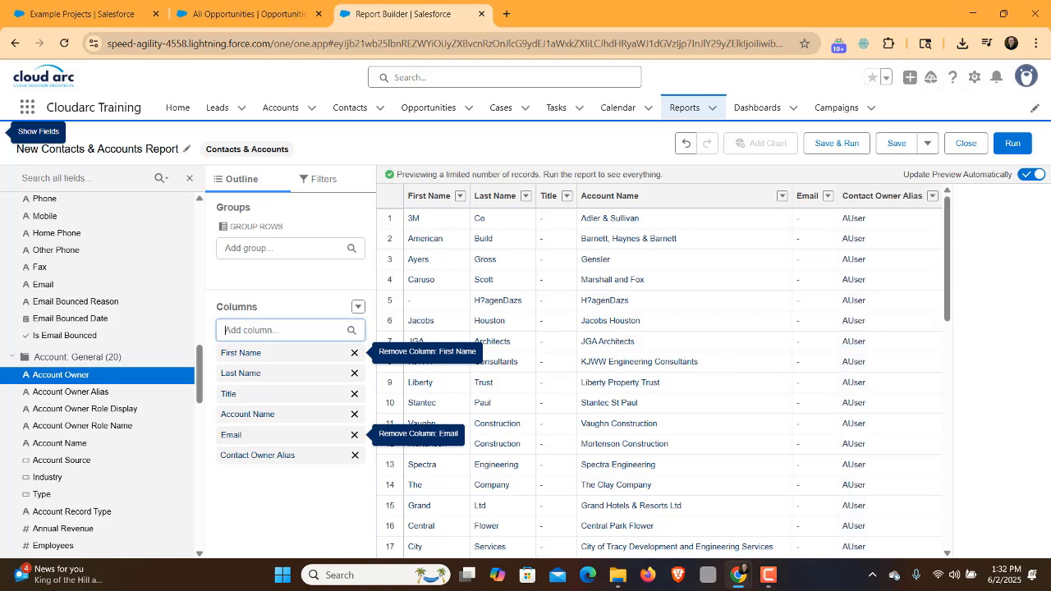
# - Add the Account Owner Alias column to the report
pyautogui.click(70, 392)
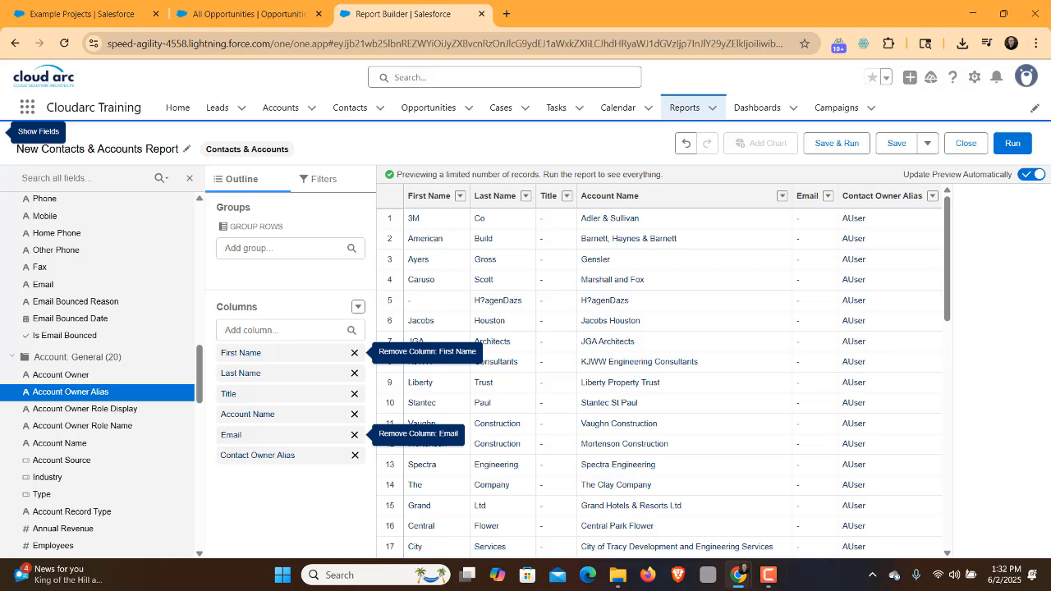
pyautogui.click(279, 331)
pyautogui.write('alia')
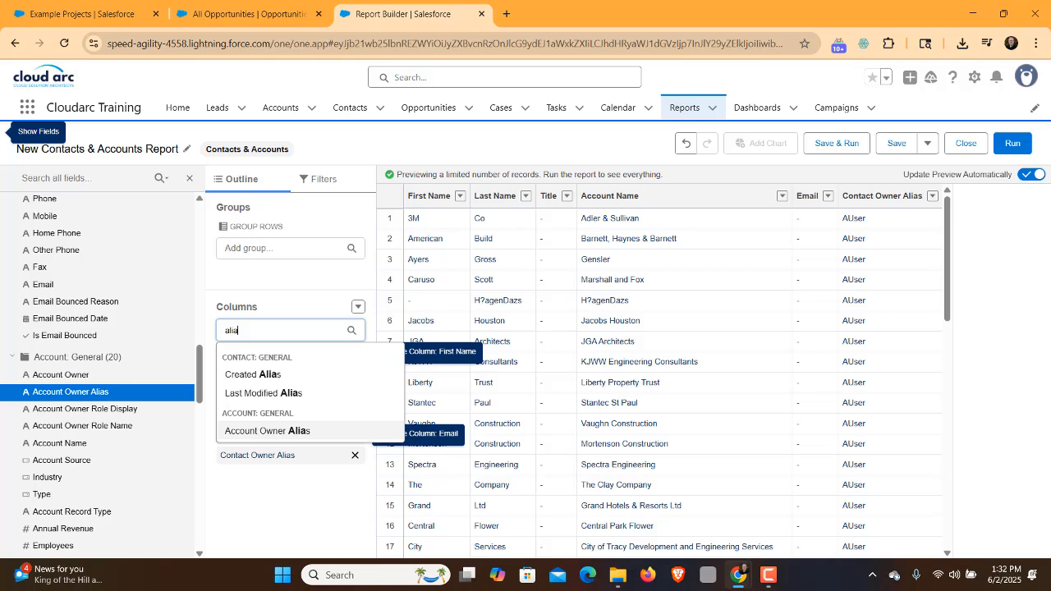
pyautogui.click(267, 430)
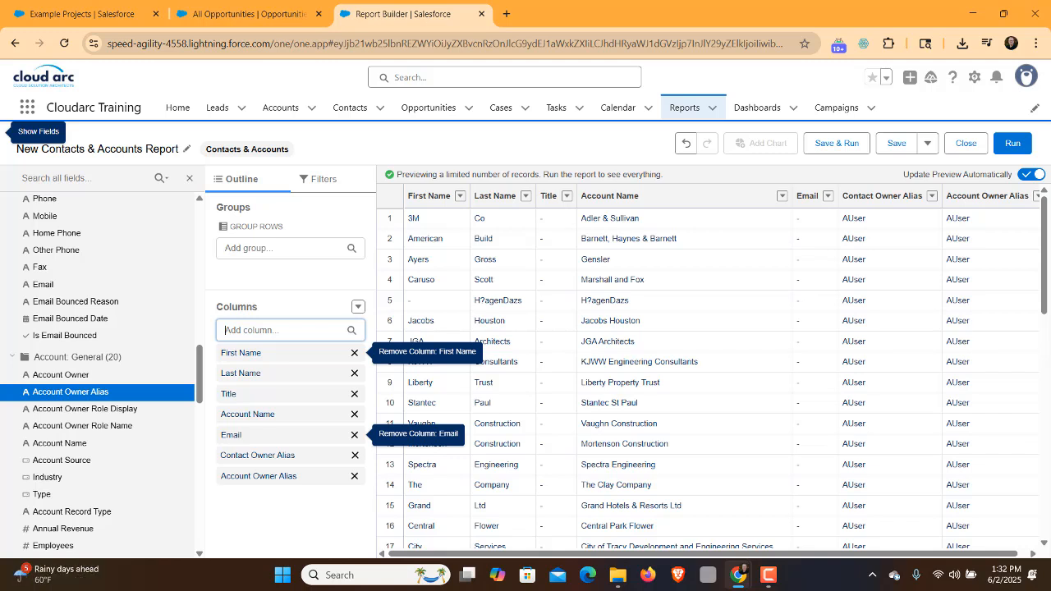
# - Look through the available report fields, collapsing the Contact: Address and Contact: Ph/Fax/Email groups in the field list
pyautogui.click(271, 330)
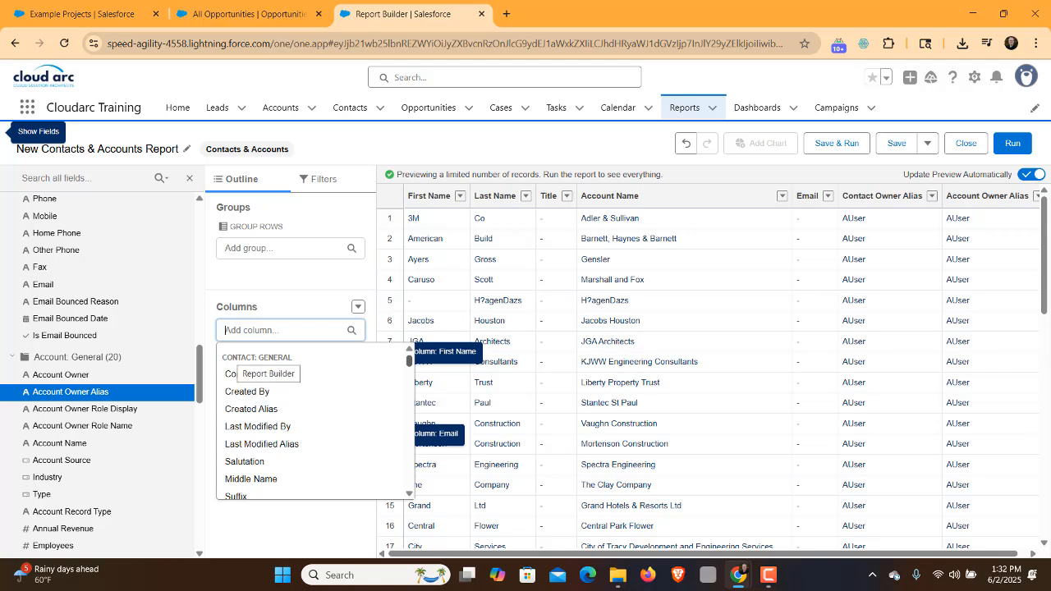
pyautogui.scroll(-8, 316, 420)
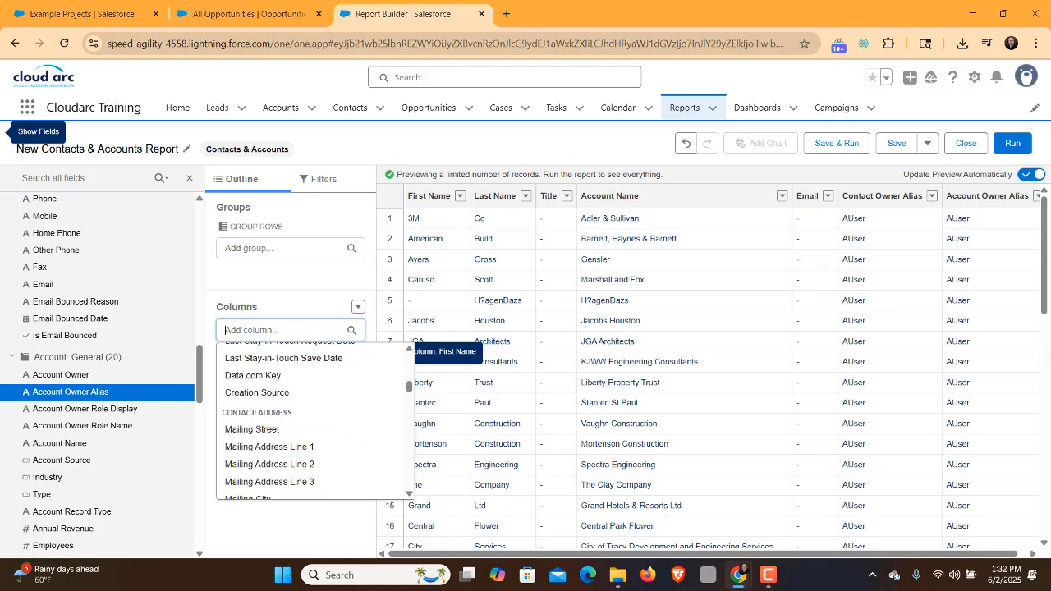
pyautogui.moveTo(199, 375); pyautogui.dragTo(200, 230)
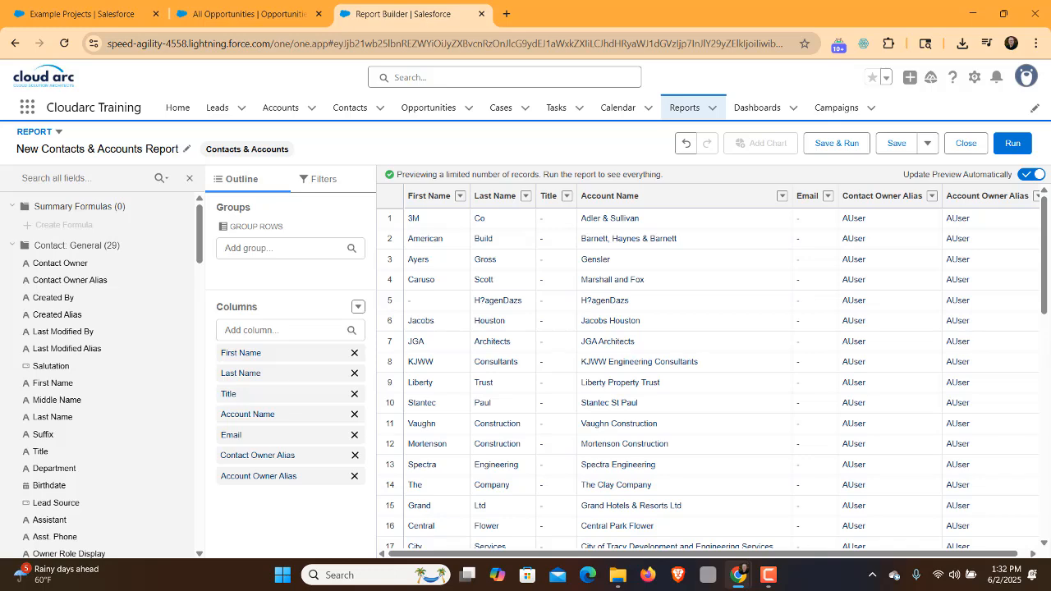
pyautogui.scroll(-6, 71, 374)
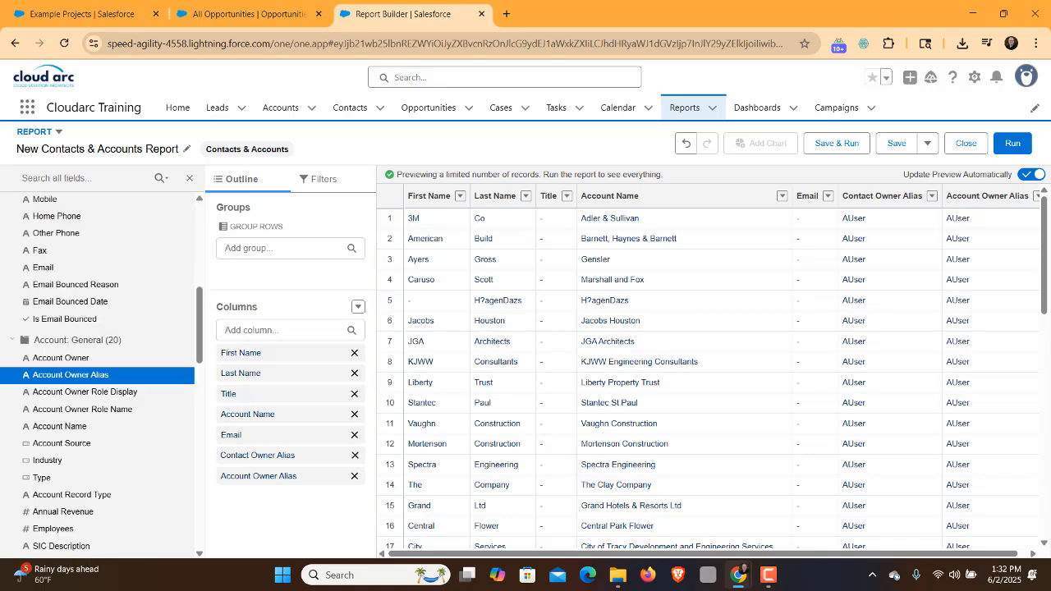
pyautogui.scroll(5, 99, 370)
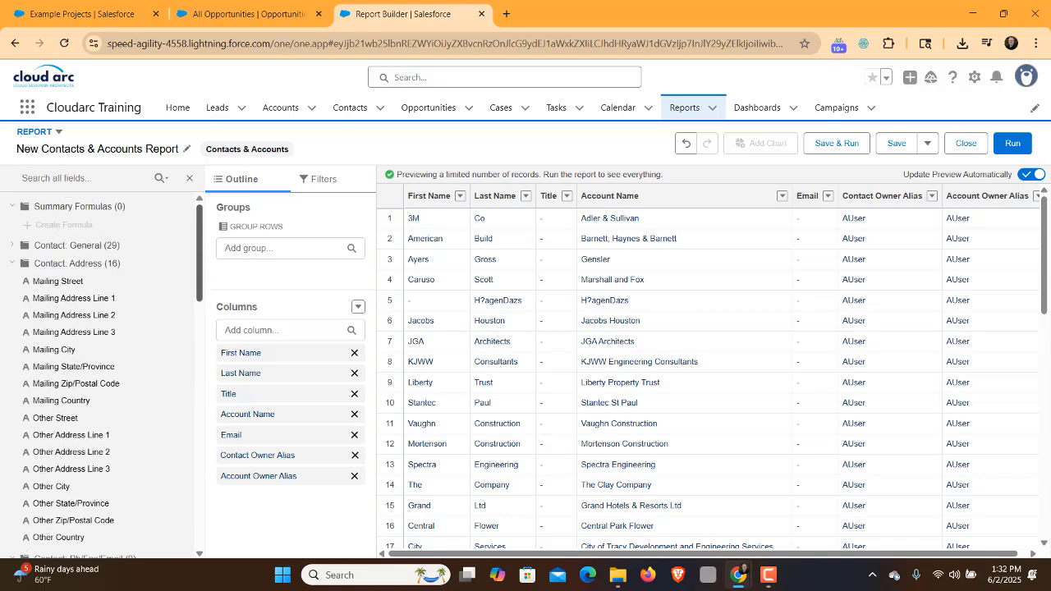
pyautogui.click(11, 263)
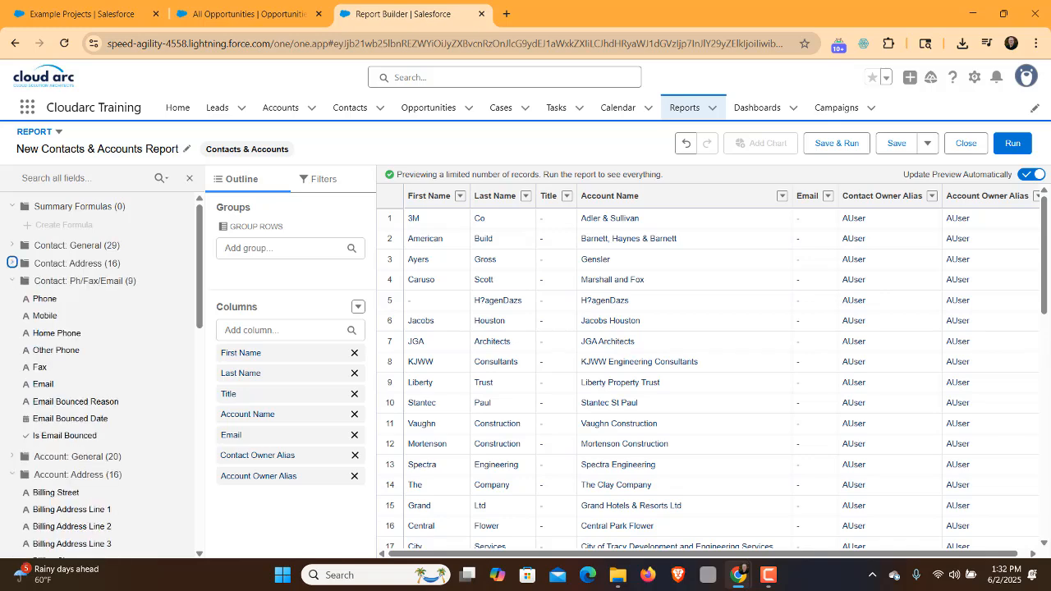
pyautogui.click(12, 280)
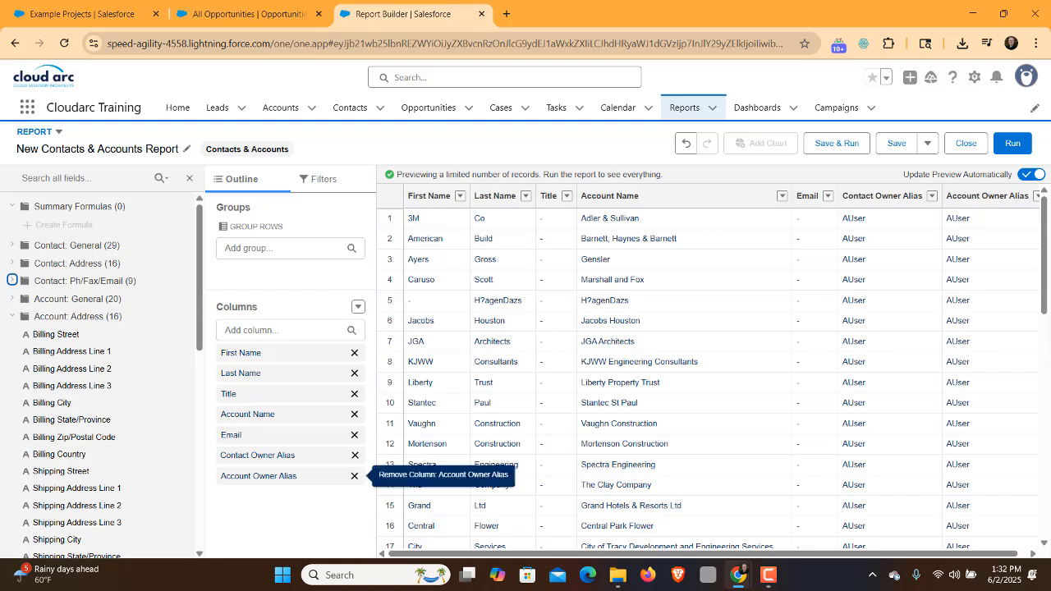
# - Remove the Account Owner Alias and Contact Owner Alias columns from the report
pyautogui.click(355, 475)
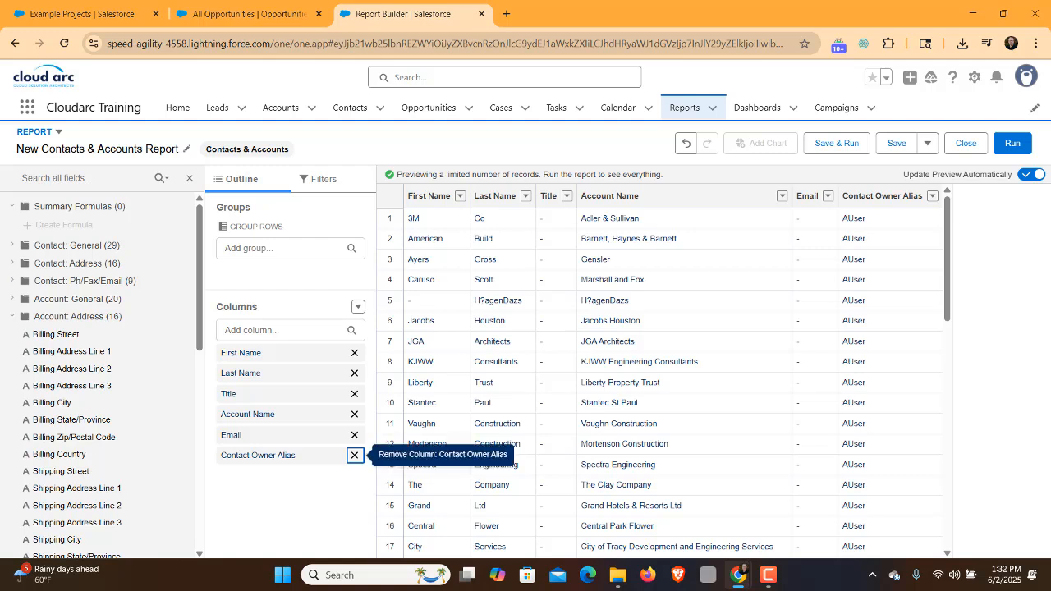
pyautogui.click(354, 455)
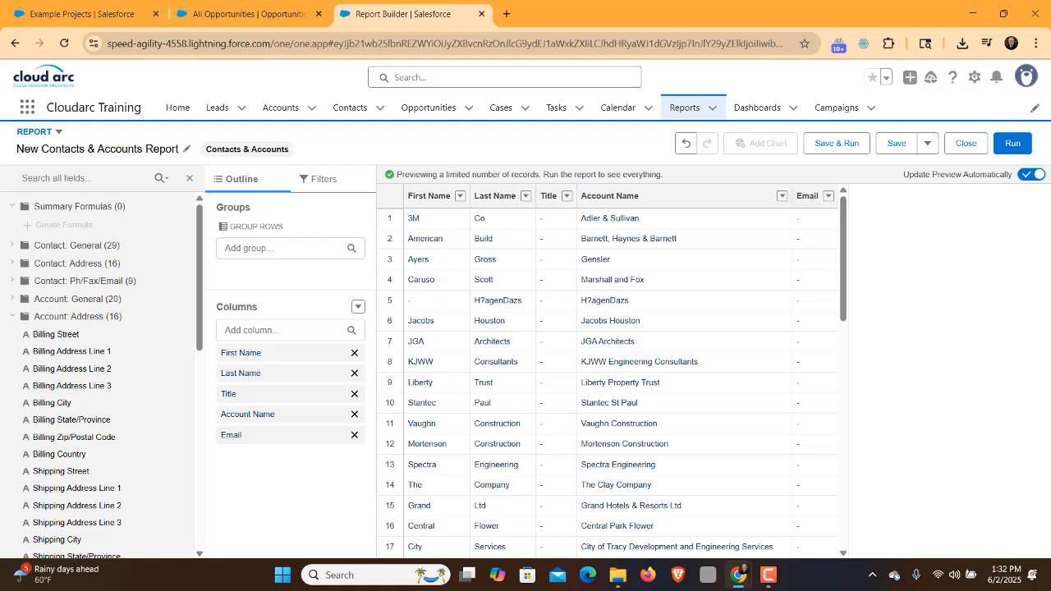
# - Look over the Account: General fields and add the account Type column to the report
pyautogui.click(13, 298)
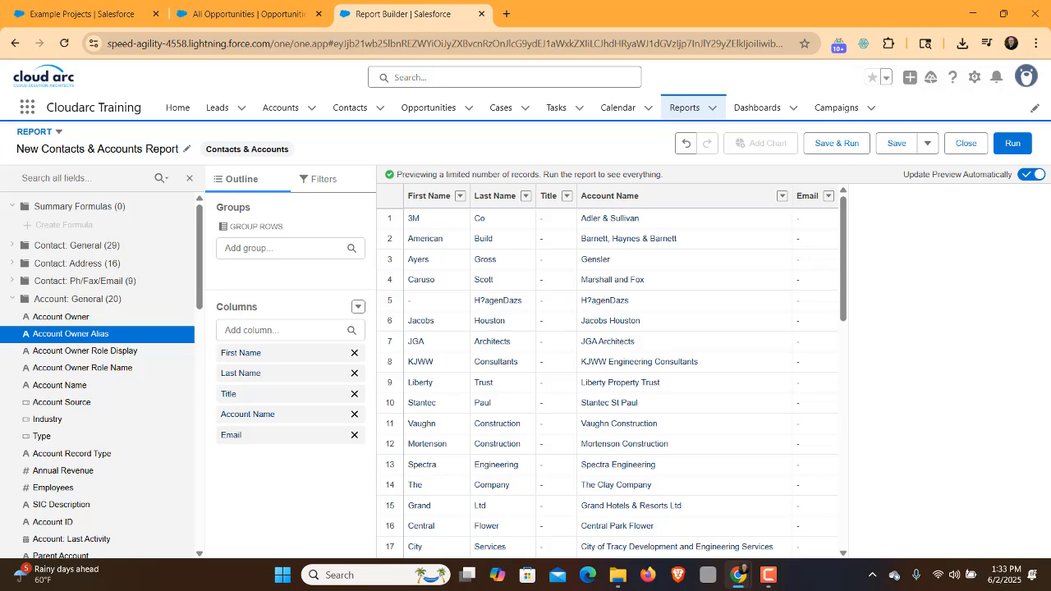
pyautogui.scroll(-4, 99, 370)
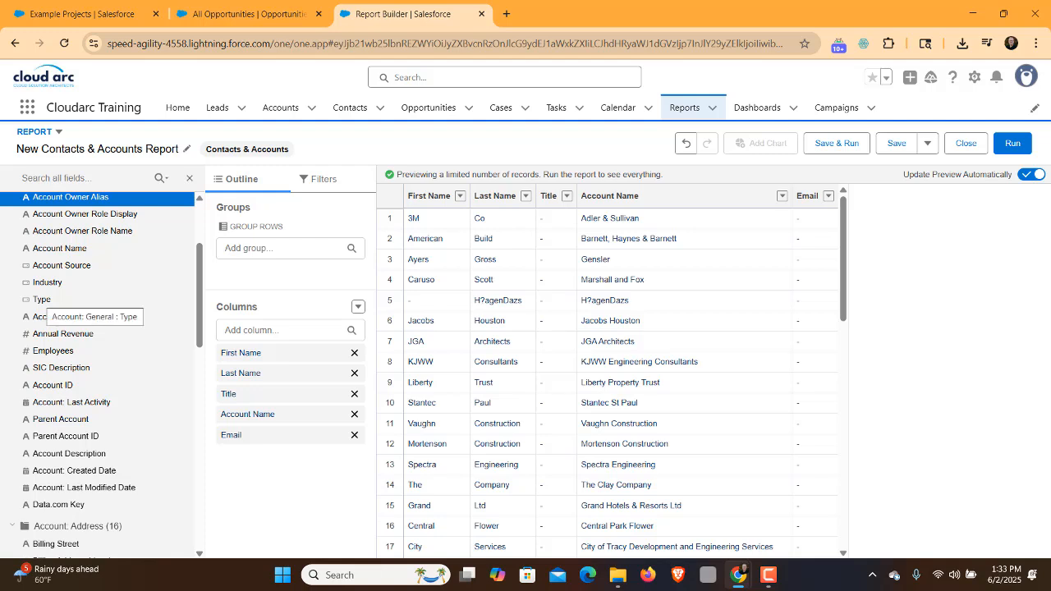
pyautogui.click(279, 330)
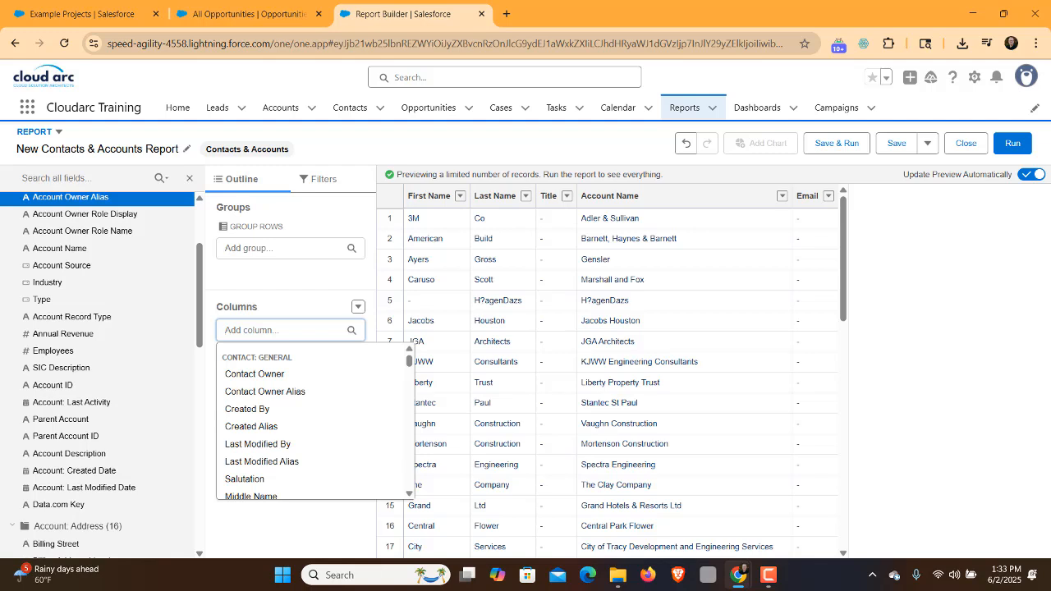
pyautogui.write('type')
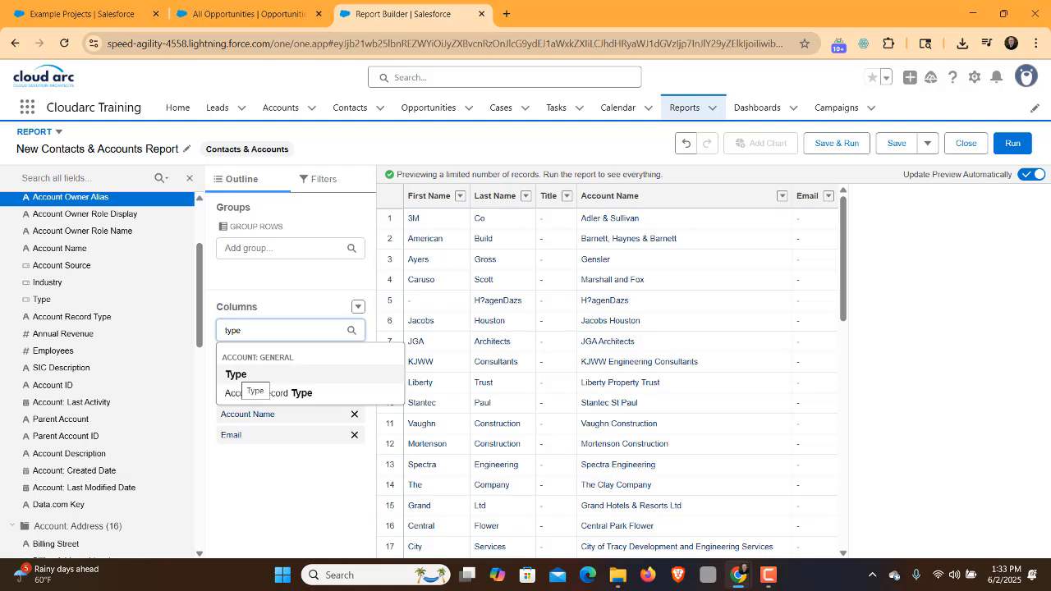
pyautogui.click(236, 374)
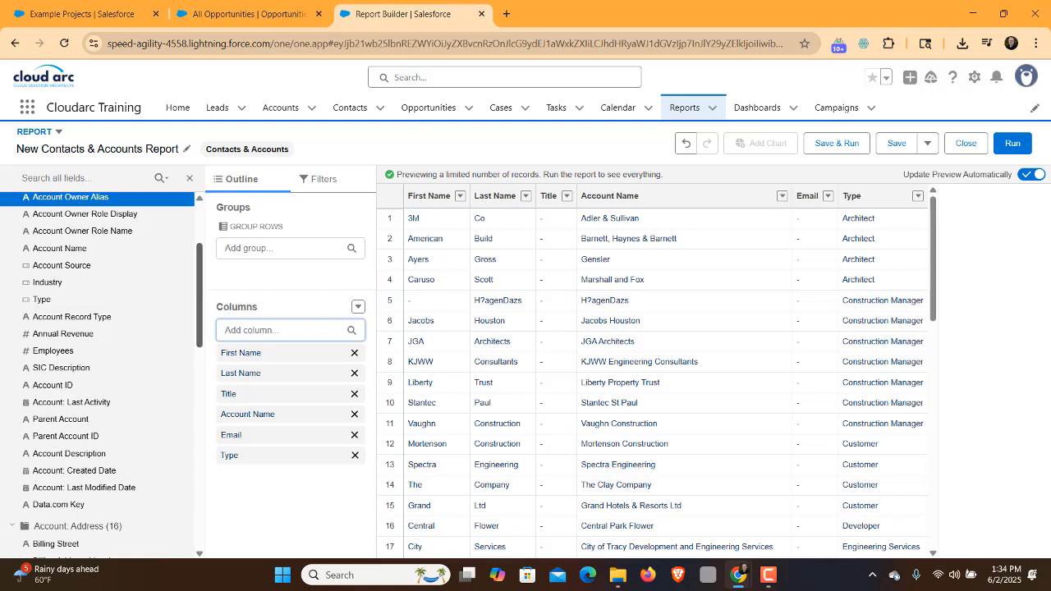
# - Group the report's rows by the account Type field and hide the list of available fields
pyautogui.click(279, 248)
pyautogui.write('ty')
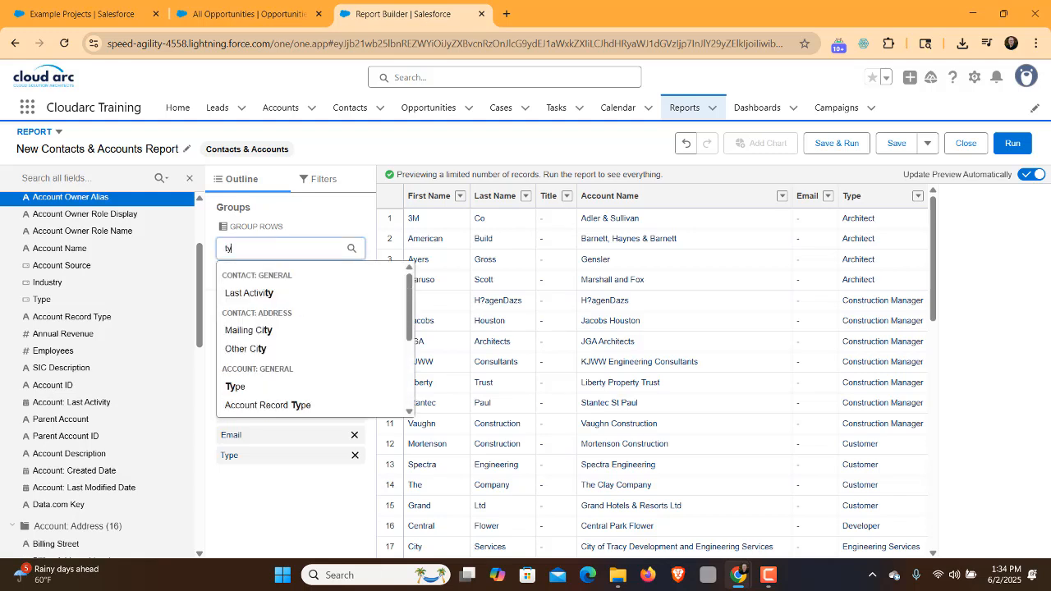
pyautogui.write('pe')
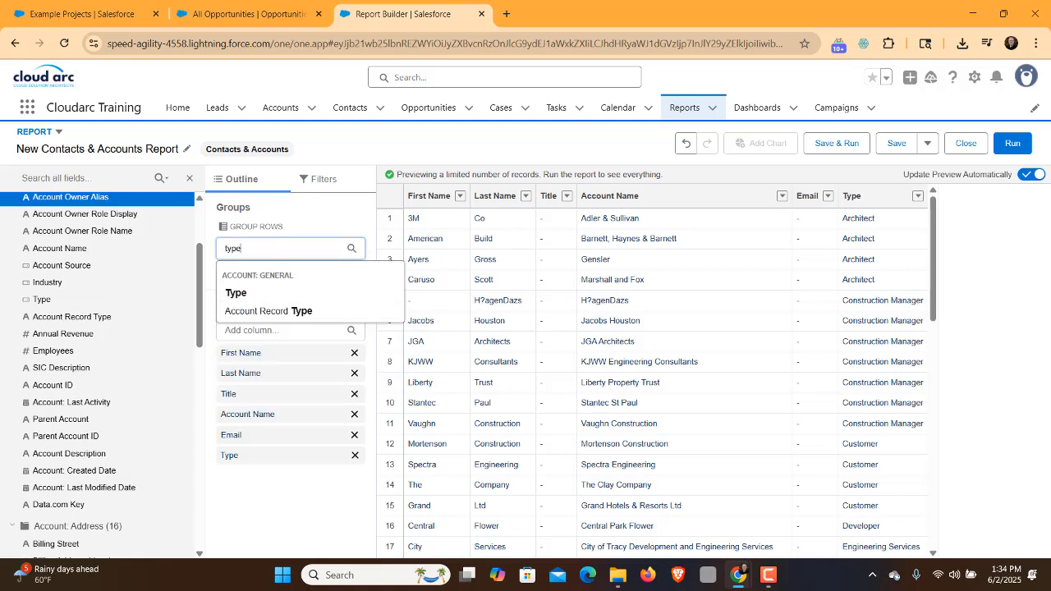
pyautogui.click(235, 293)
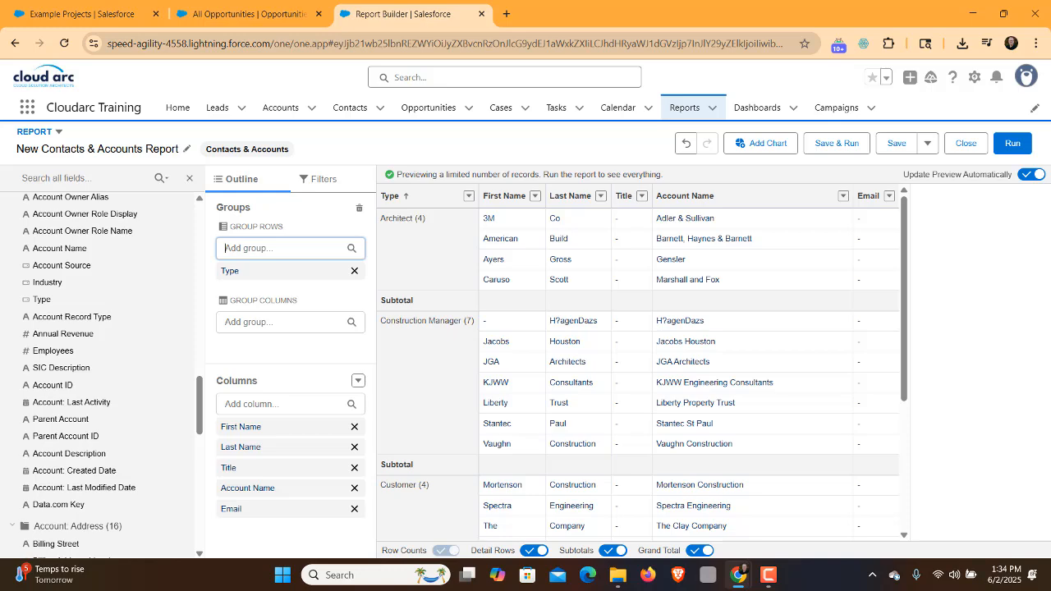
pyautogui.click(189, 178)
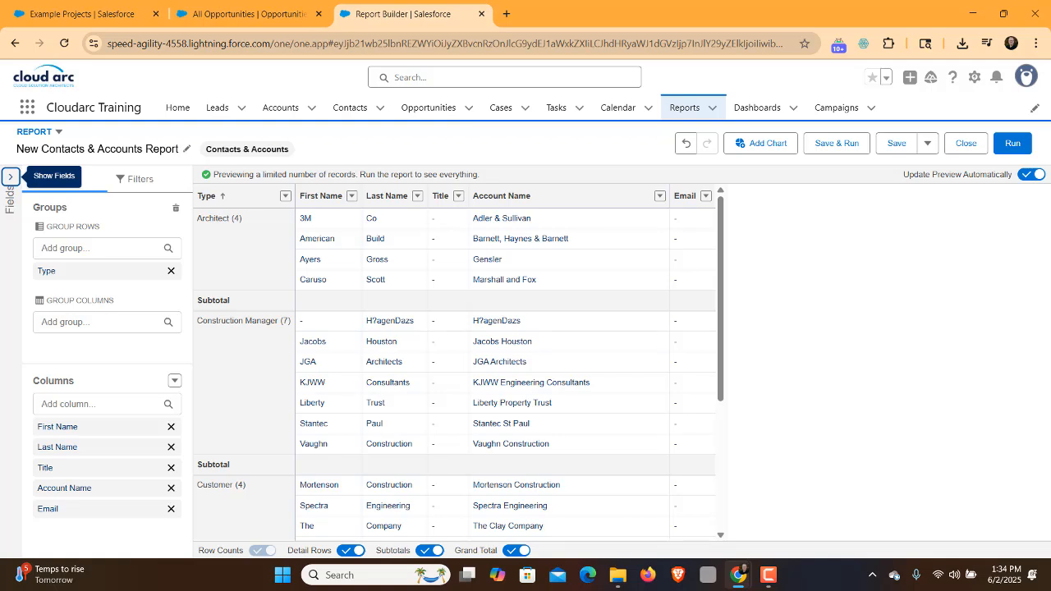
# - Try grouping the report's columns by Contact Owner and remove that column grouping
pyautogui.click(99, 322)
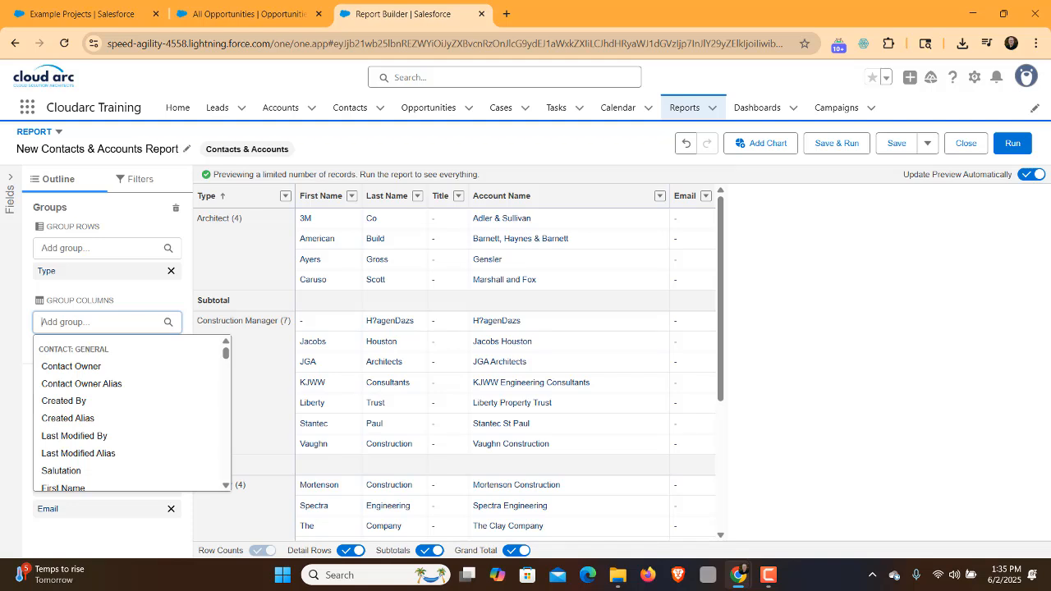
pyautogui.write('owner')
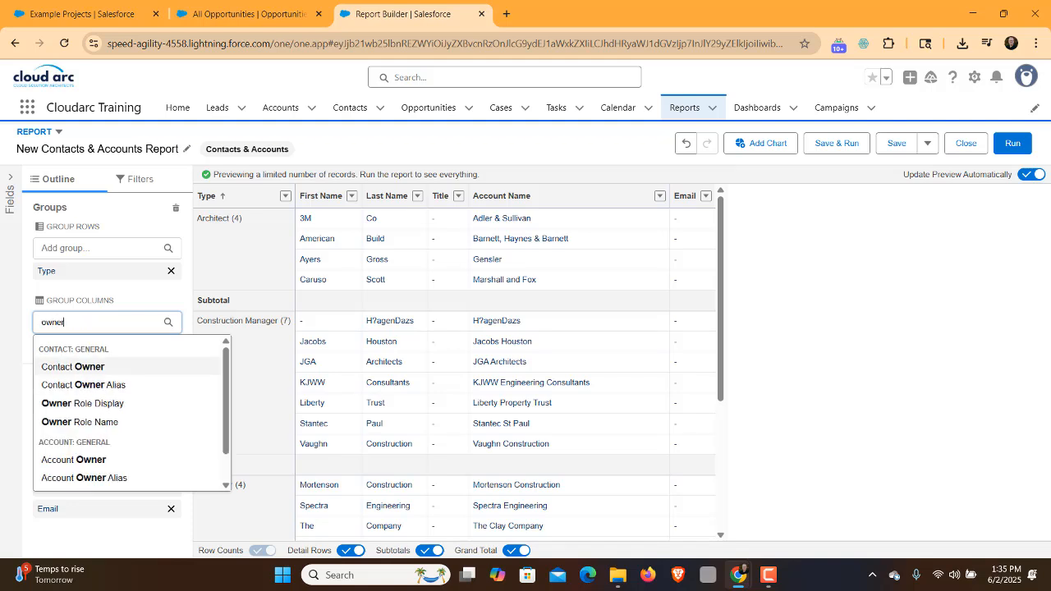
pyautogui.click(73, 367)
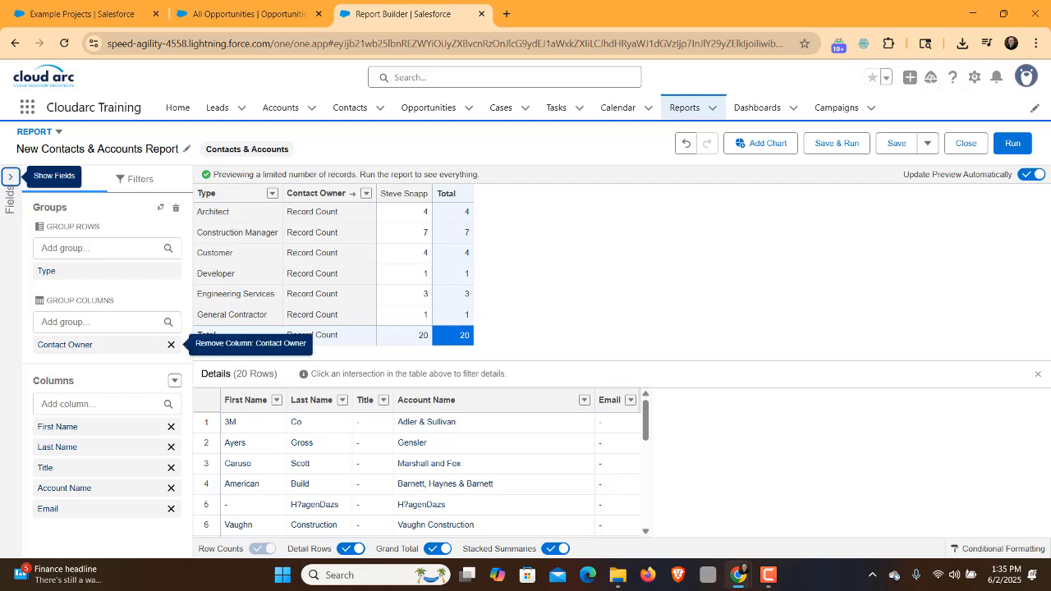
pyautogui.click(170, 344)
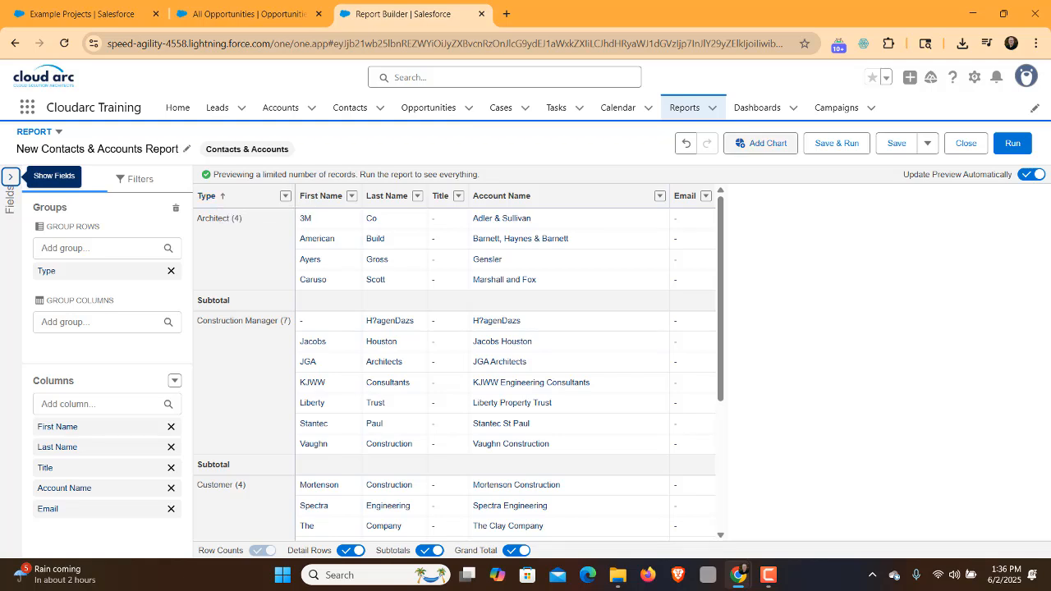
# - Add a chart to the report and open its chart properties
pyautogui.click(760, 143)
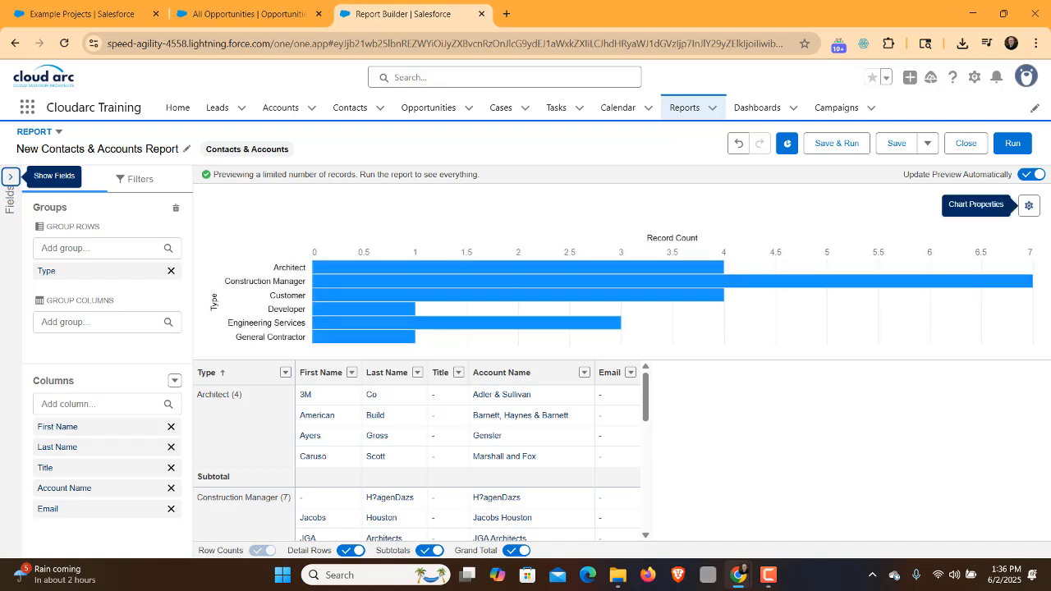
pyautogui.click(1029, 205)
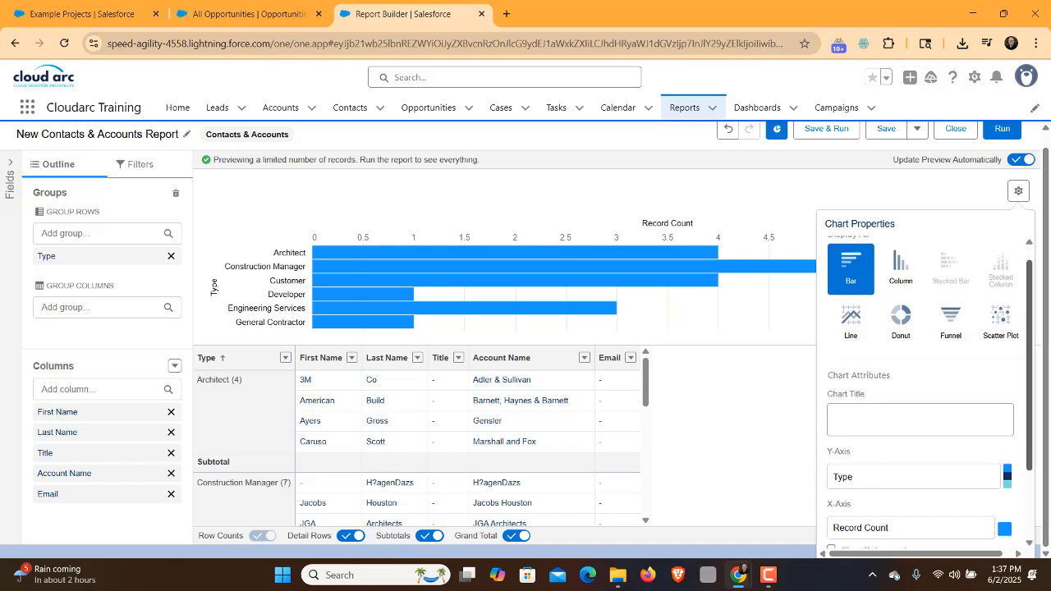
# - Examine the chart property options, the chart's bars and the Architect row group, and close the chart properties
pyautogui.scroll(-2, 920, 386)
pyautogui.scroll(2, 920, 386)
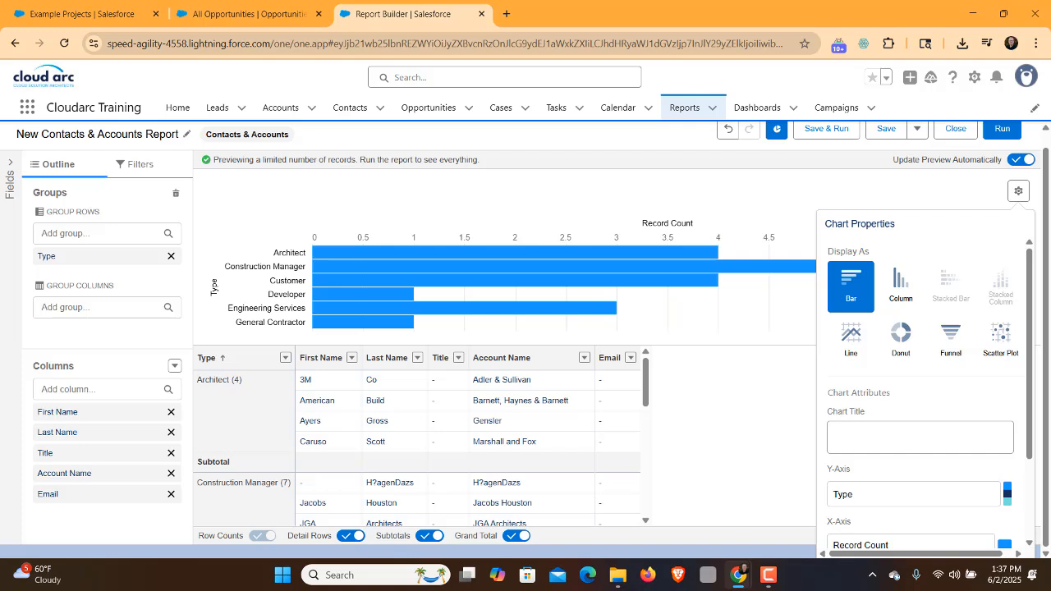
pyautogui.click(244, 411)
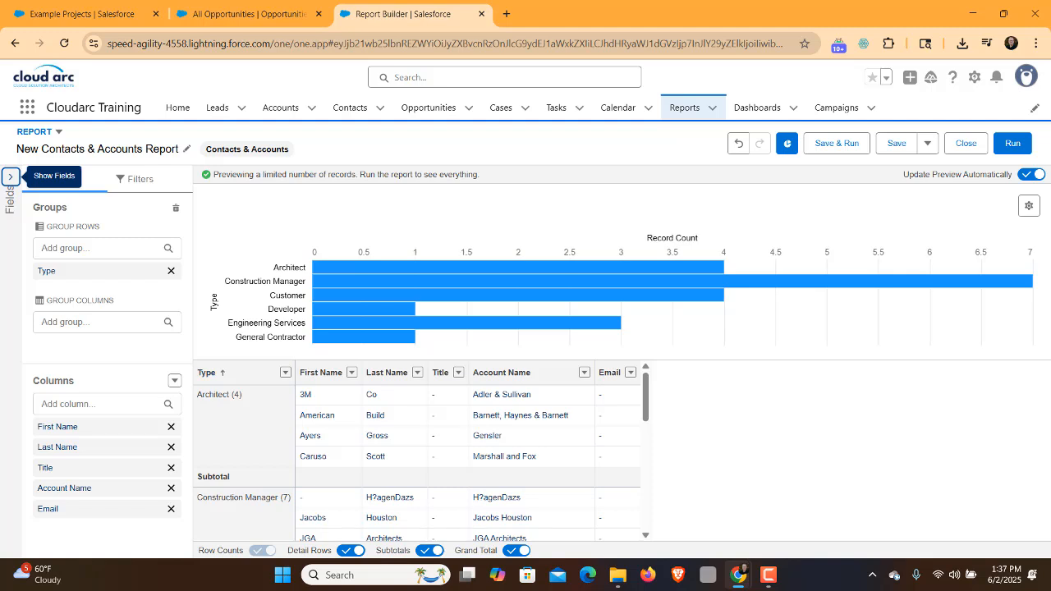
pyautogui.moveTo(197, 395); pyautogui.dragTo(240, 395)
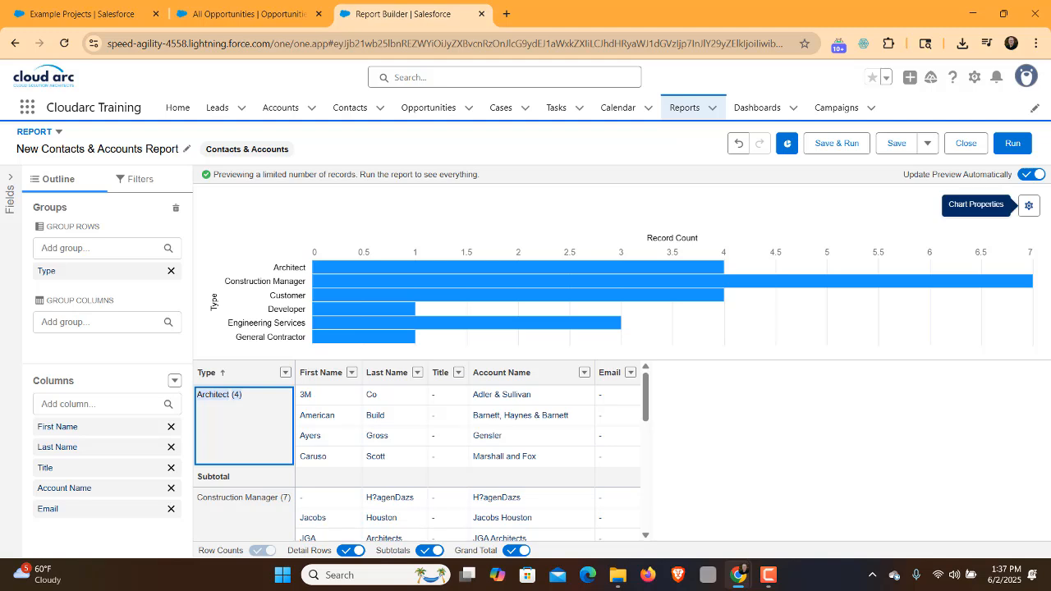
pyautogui.click(1029, 205)
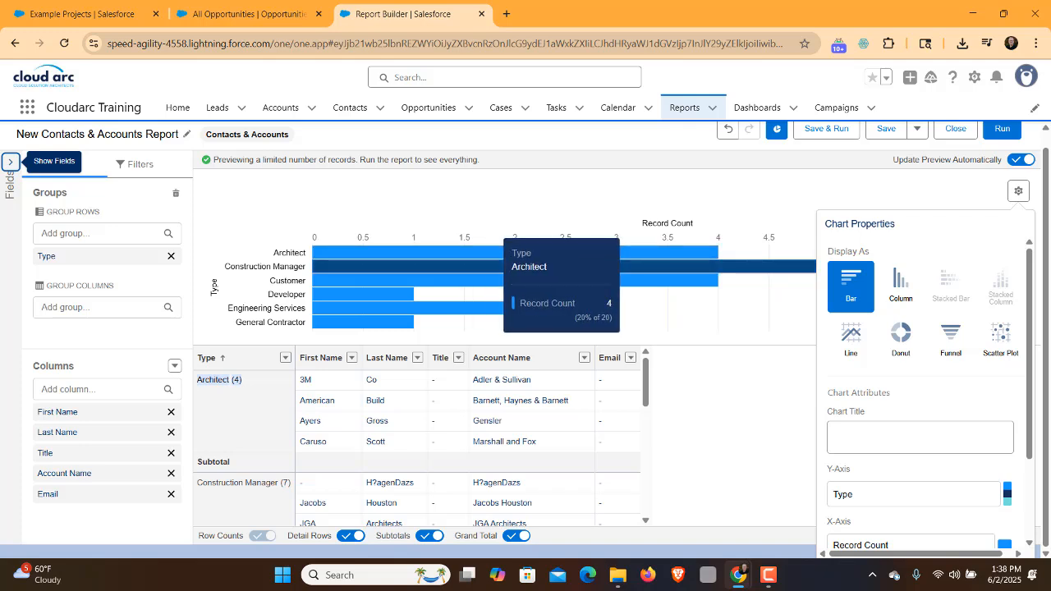
pyautogui.moveTo(597, 265)
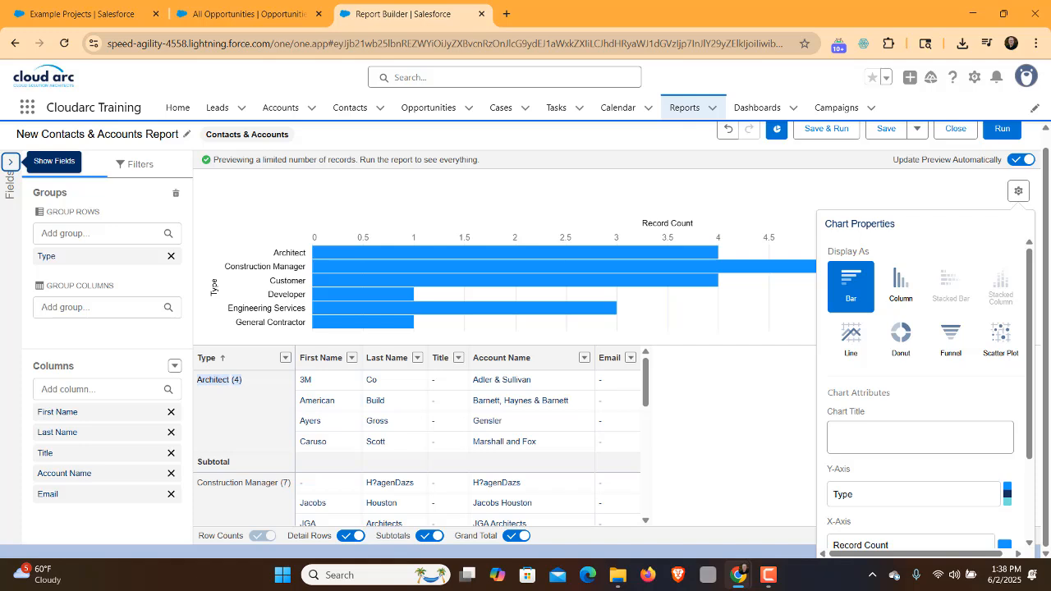
pyautogui.click(739, 386)
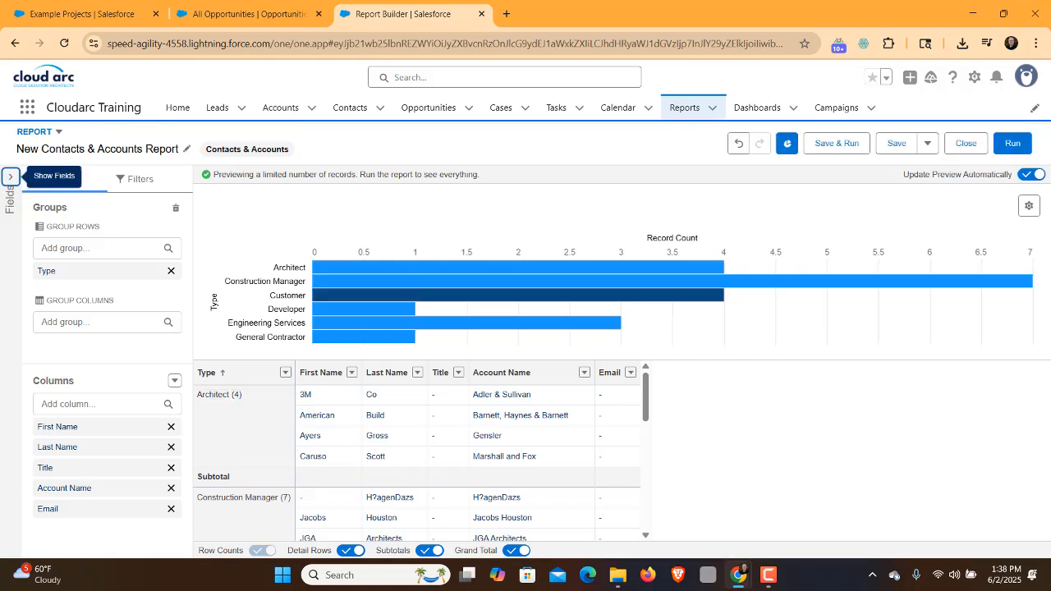
pyautogui.moveTo(459, 323)
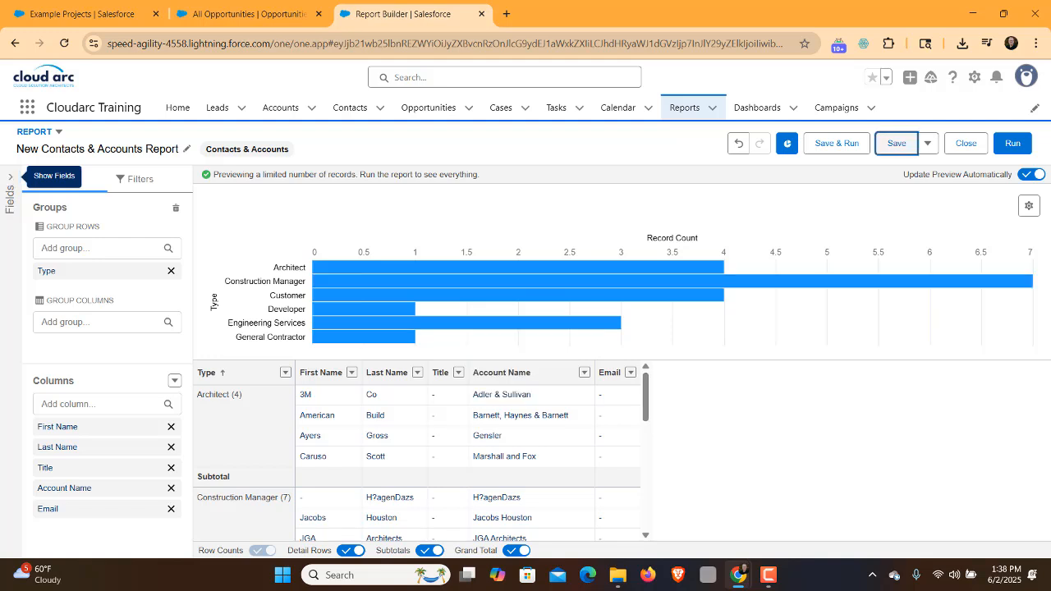
# - Save the report as New Contacts & Accounts Report in the Private Reports folder, keeping the suggested unique name
pyautogui.click(897, 143)
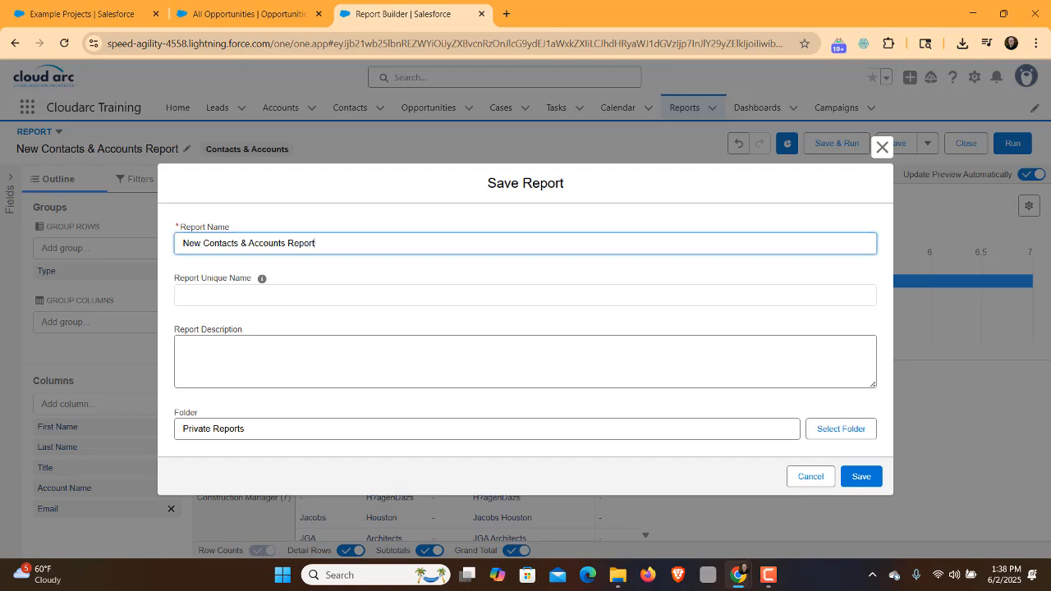
pyautogui.click(262, 278)
pyautogui.moveTo(337, 296); pyautogui.dragTo(182, 295)
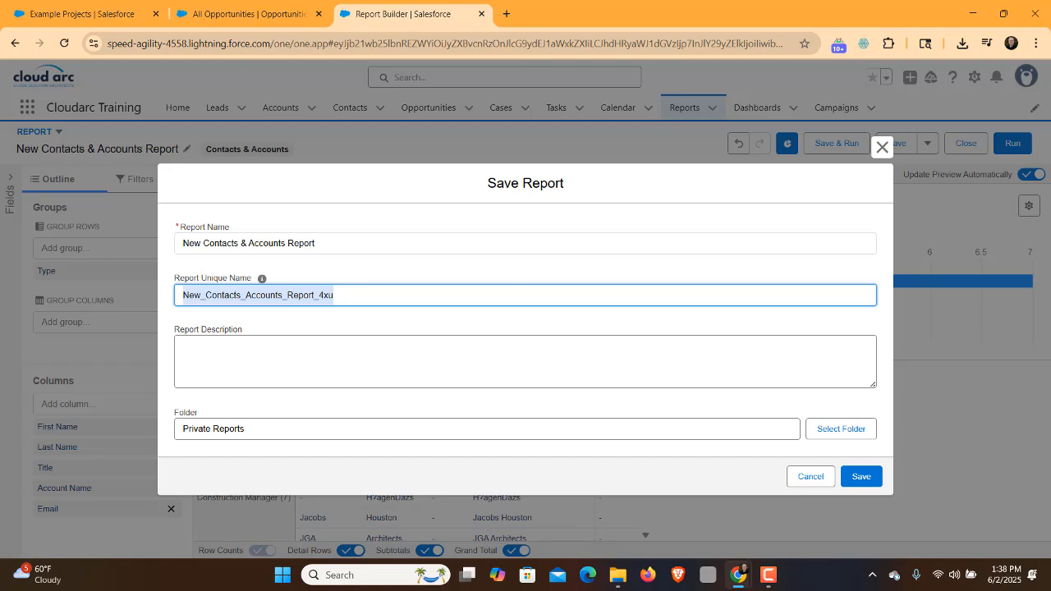
pyautogui.click(841, 429)
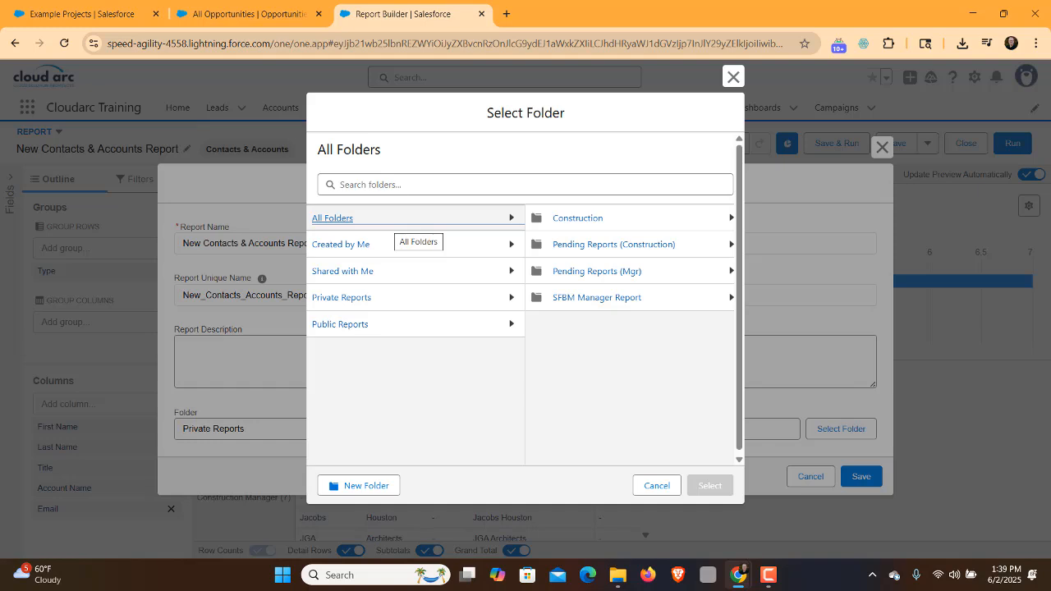
pyautogui.click(340, 323)
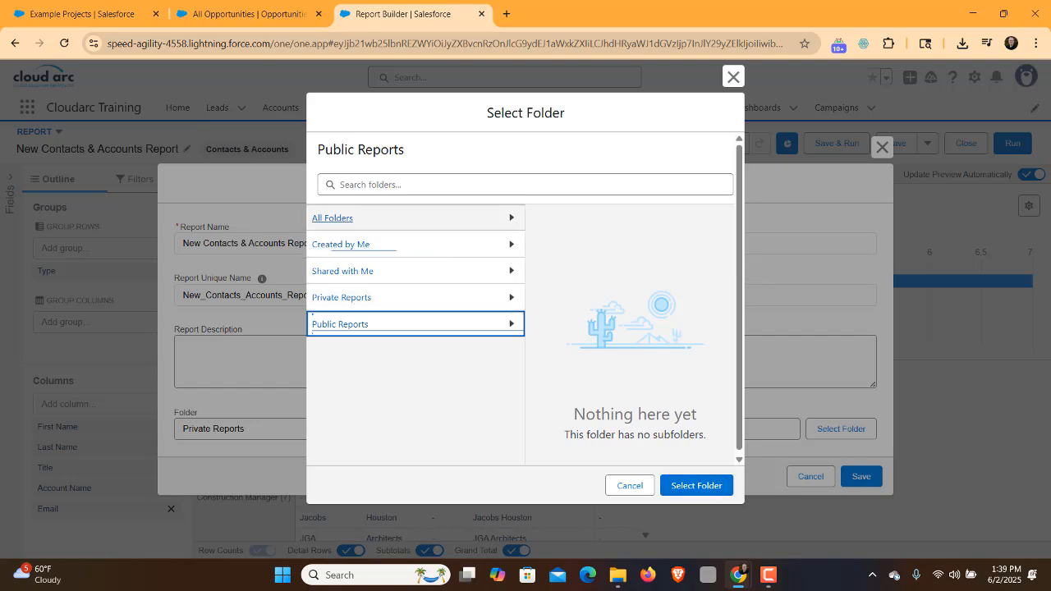
pyautogui.click(341, 298)
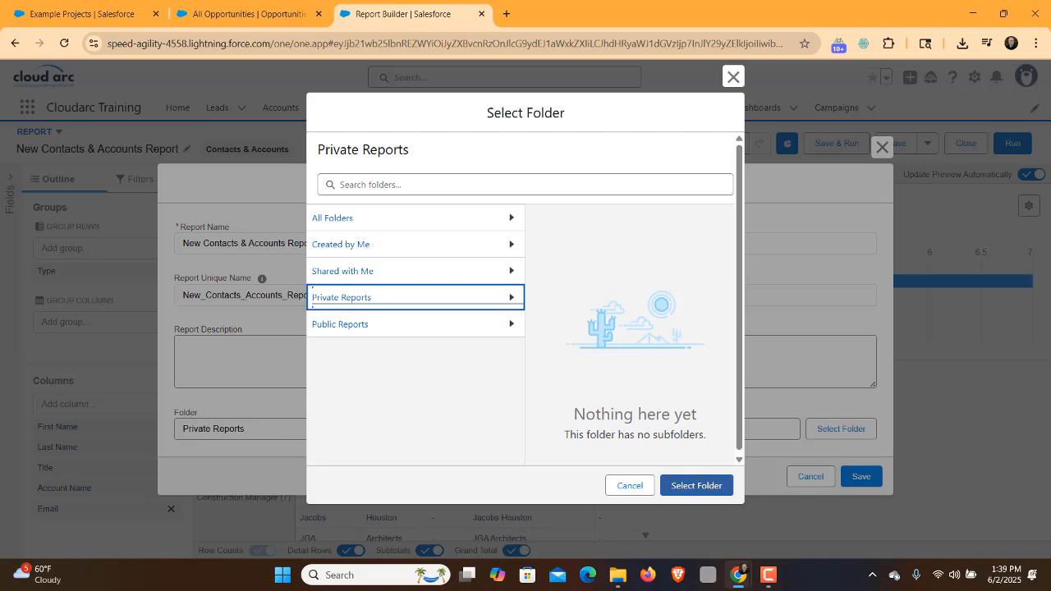
pyautogui.click(696, 485)
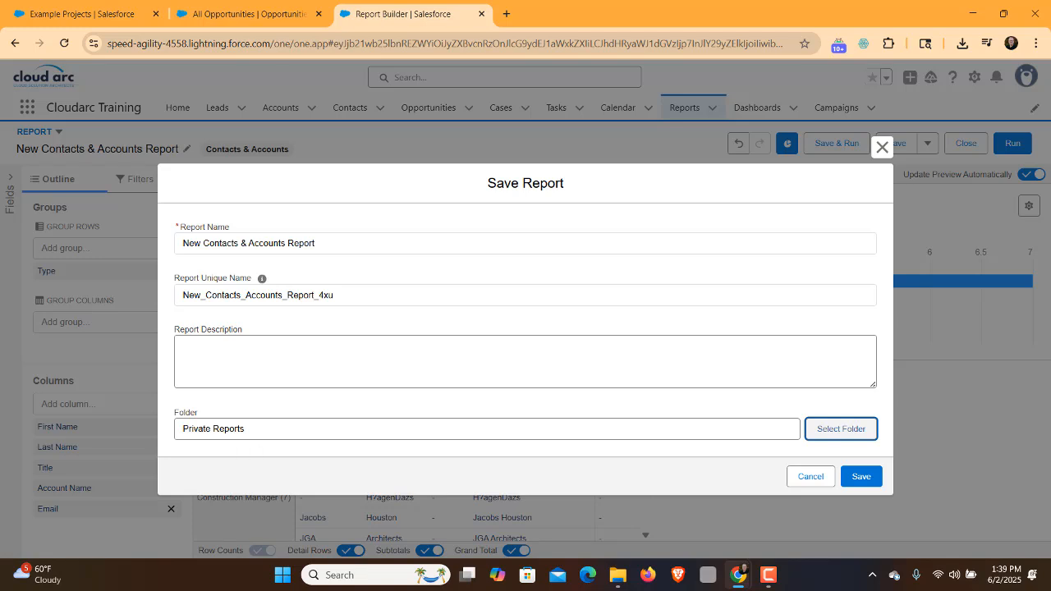
pyautogui.click(860, 477)
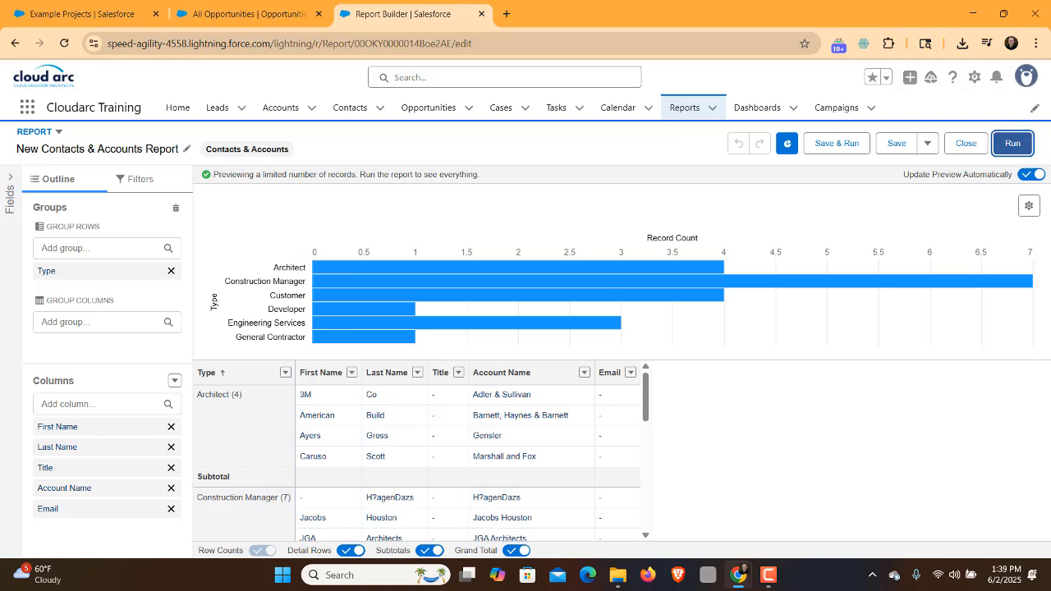
# - Run the full report, look through its grouped rows, and switch the chart off and back on
pyautogui.click(1012, 142)
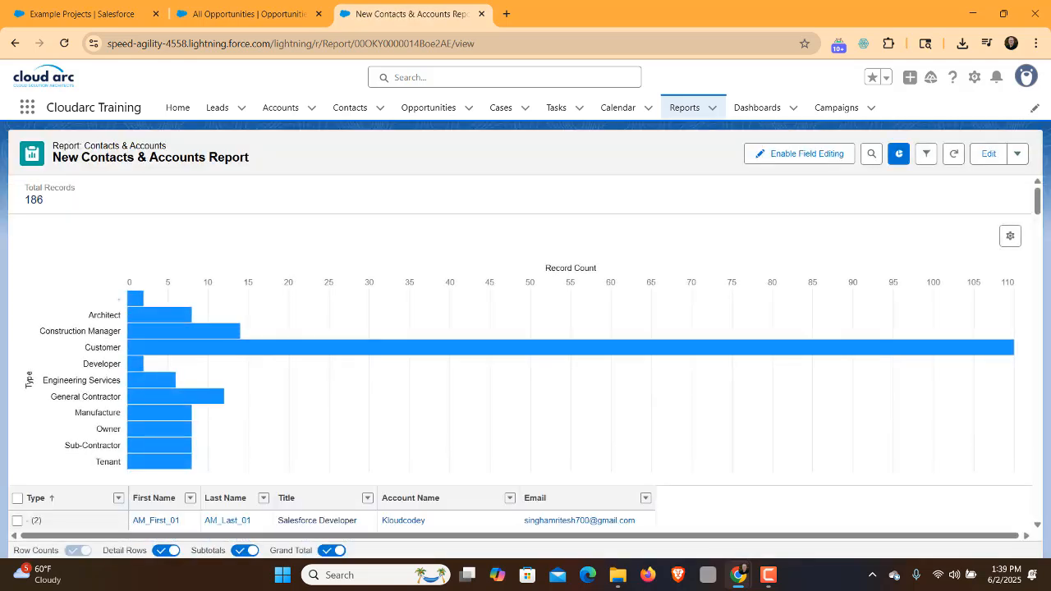
pyautogui.scroll(-3, 520, 362)
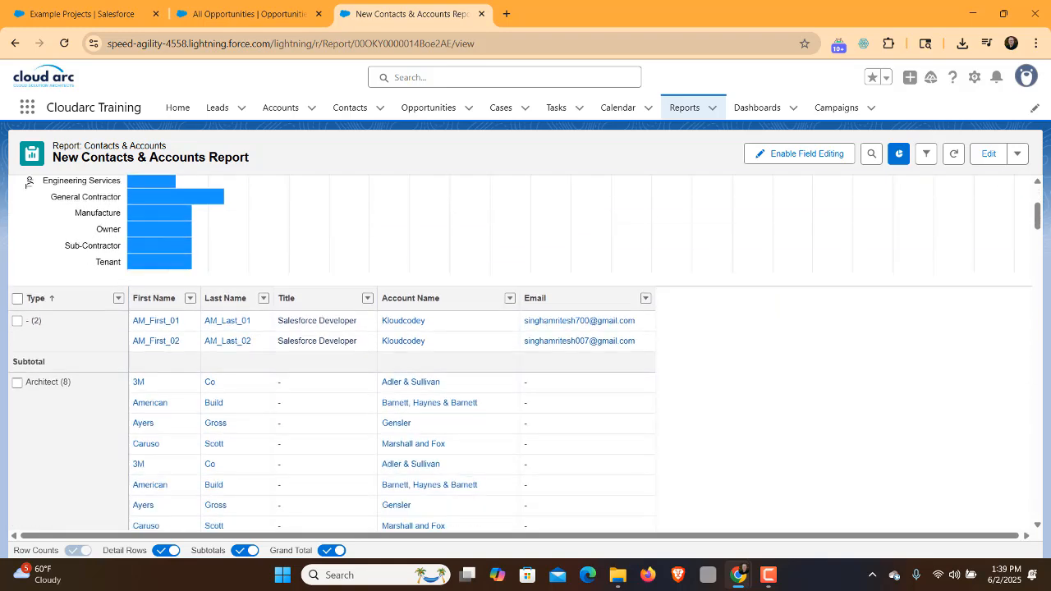
pyautogui.scroll(3, 520, 361)
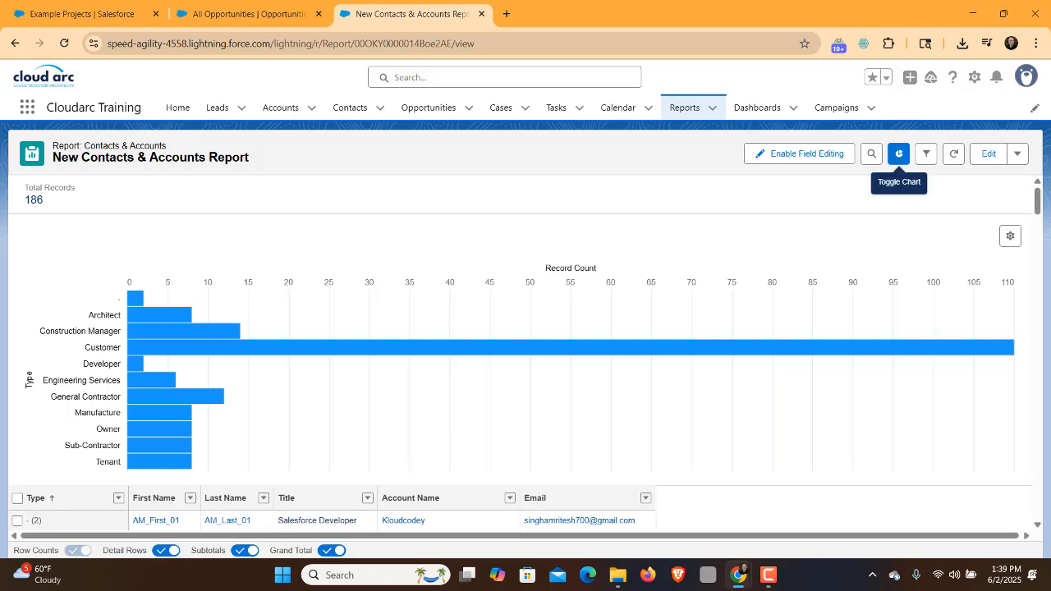
pyautogui.click(898, 153)
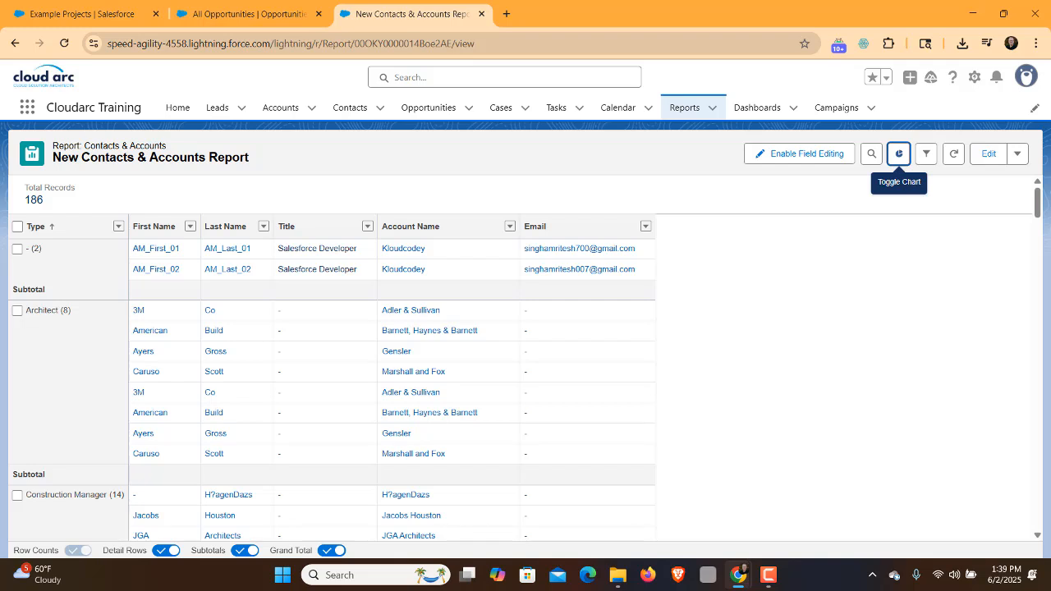
pyautogui.click(898, 154)
# - Search the report table for "kloud" and hide the chart to view the matching rows
pyautogui.click(872, 153)
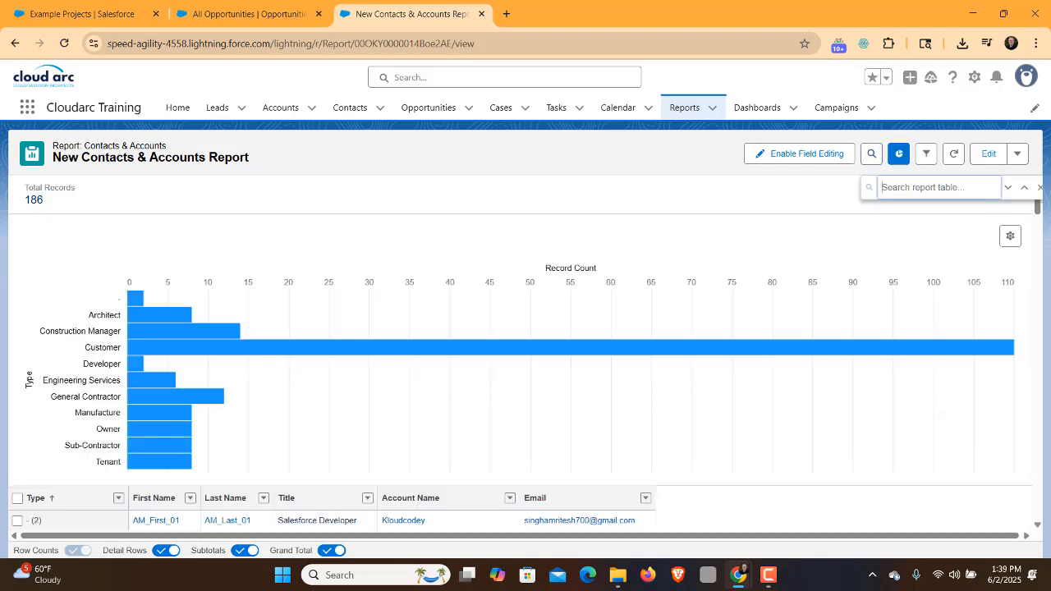
pyautogui.write('l')
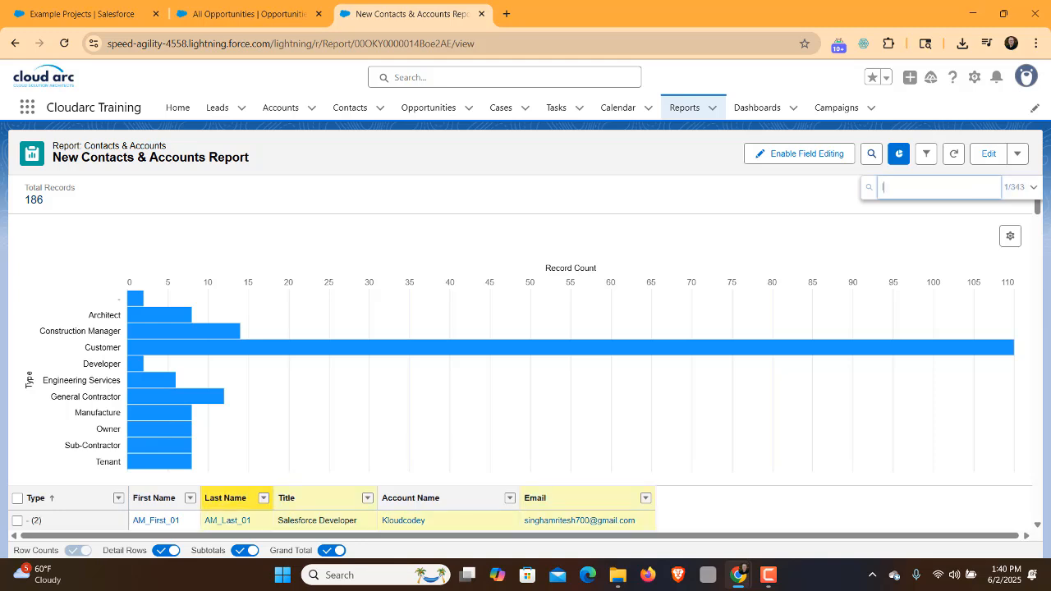
pyautogui.press('BackSpace')
pyautogui.write('kloud')
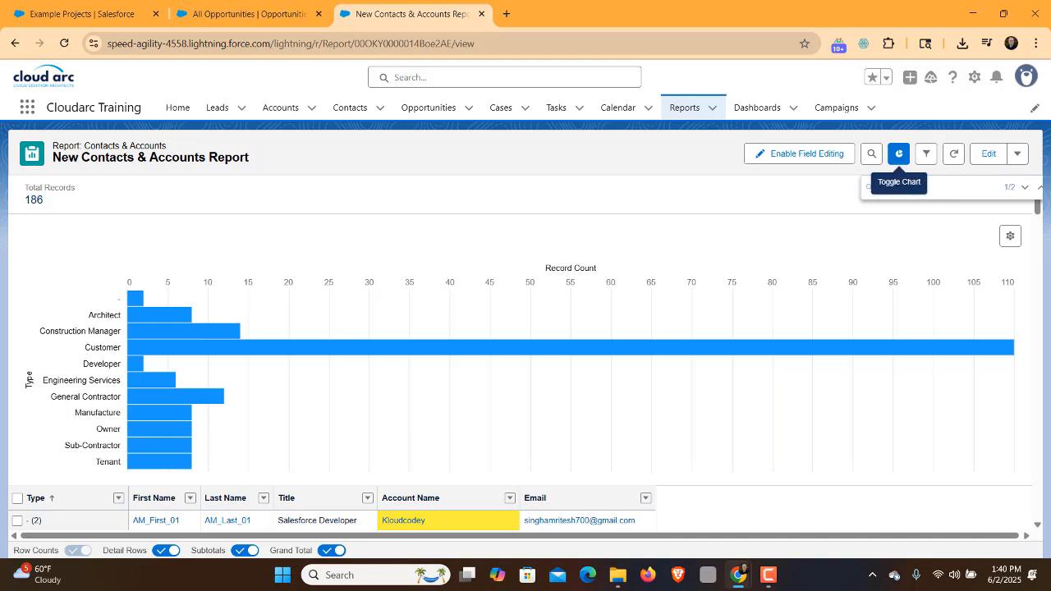
pyautogui.click(898, 154)
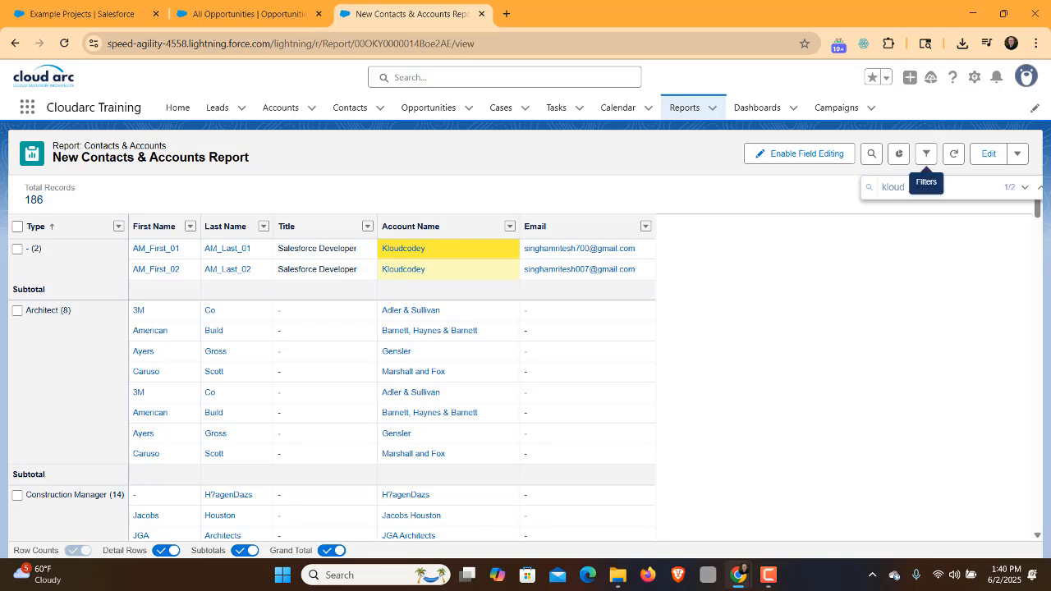
# - Show the report's filters and apply the Current FY range to the Created Date filter
pyautogui.click(926, 153)
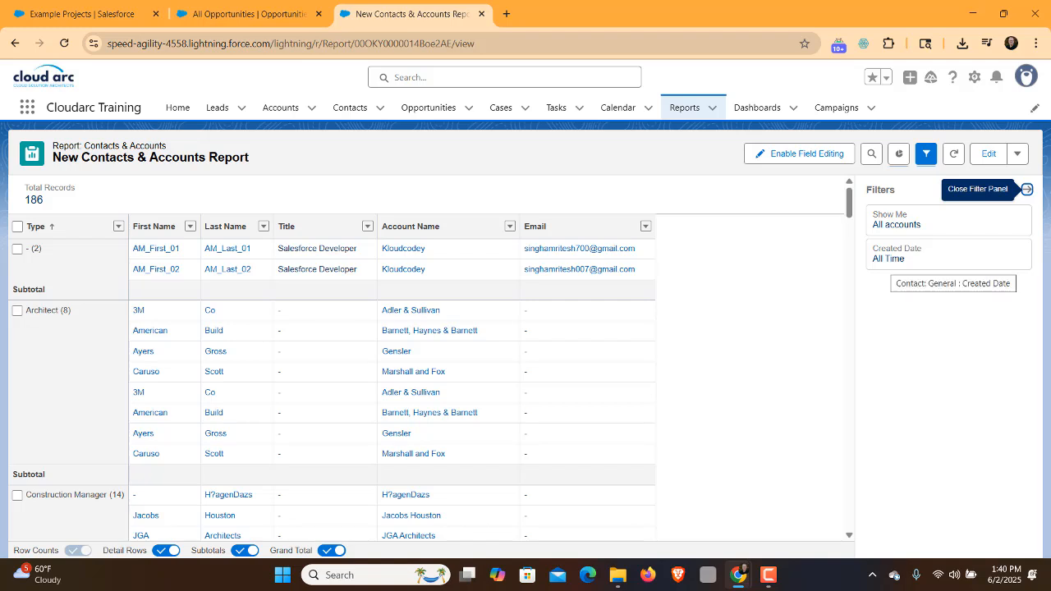
pyautogui.click(948, 253)
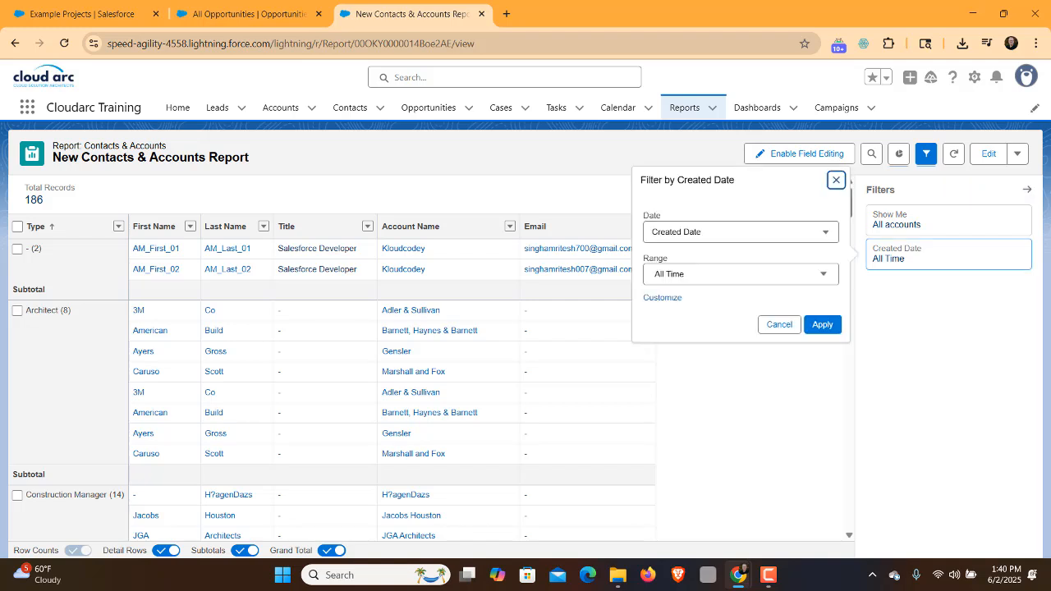
pyautogui.click(739, 273)
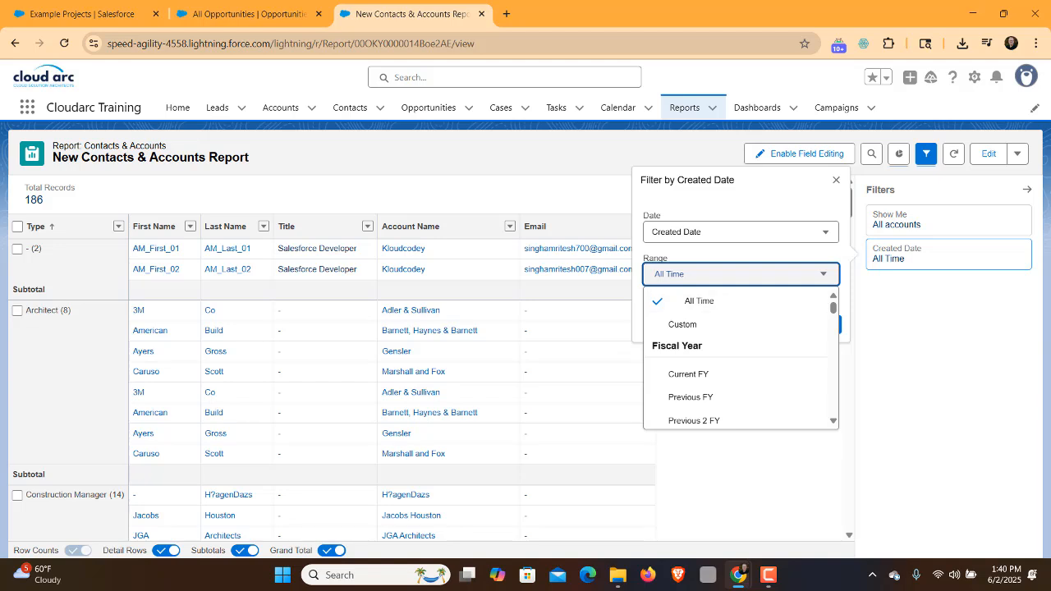
pyautogui.click(688, 373)
pyautogui.click(822, 324)
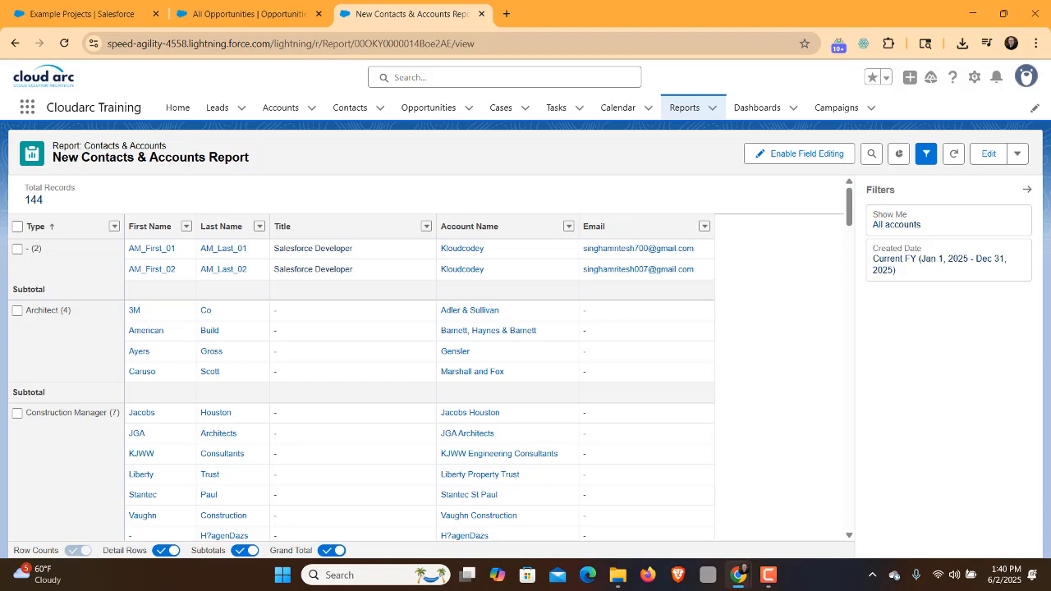
# - Set the Created Date filter's range back to All Time and apply it
pyautogui.click(940, 260)
pyautogui.click(739, 280)
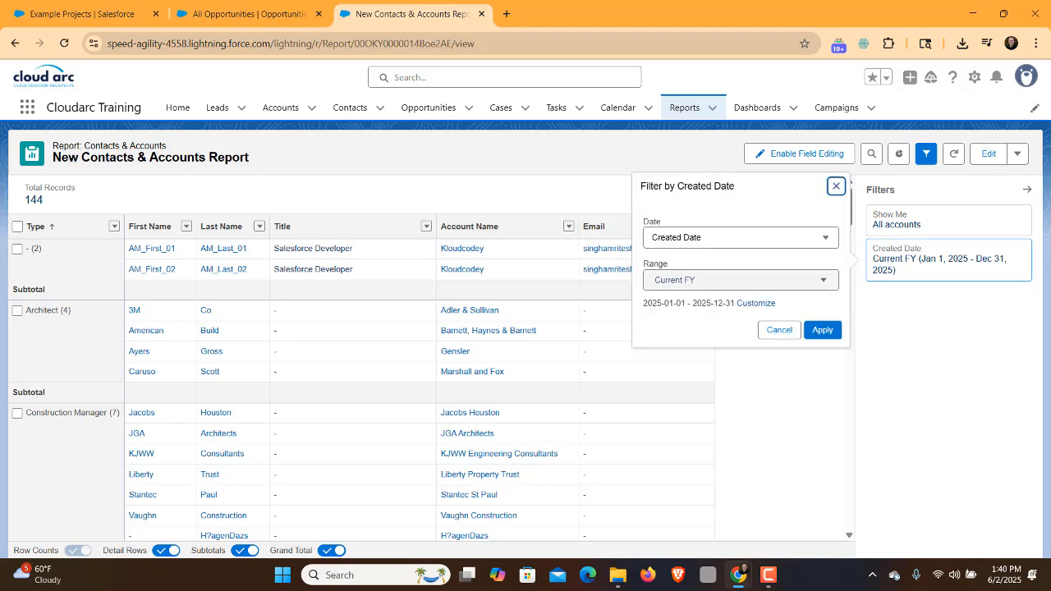
pyautogui.click(683, 307)
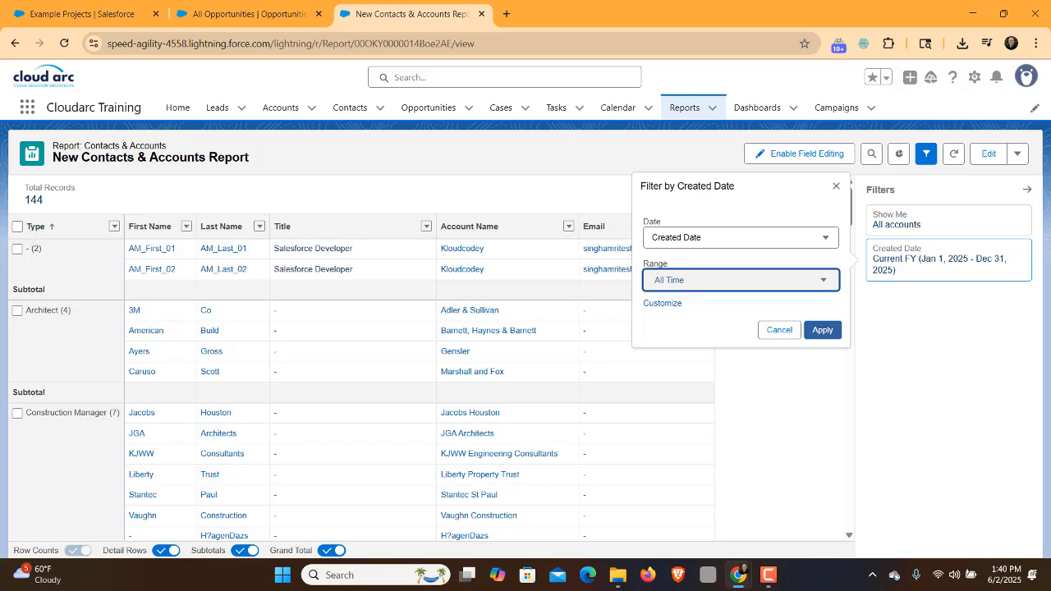
pyautogui.click(822, 329)
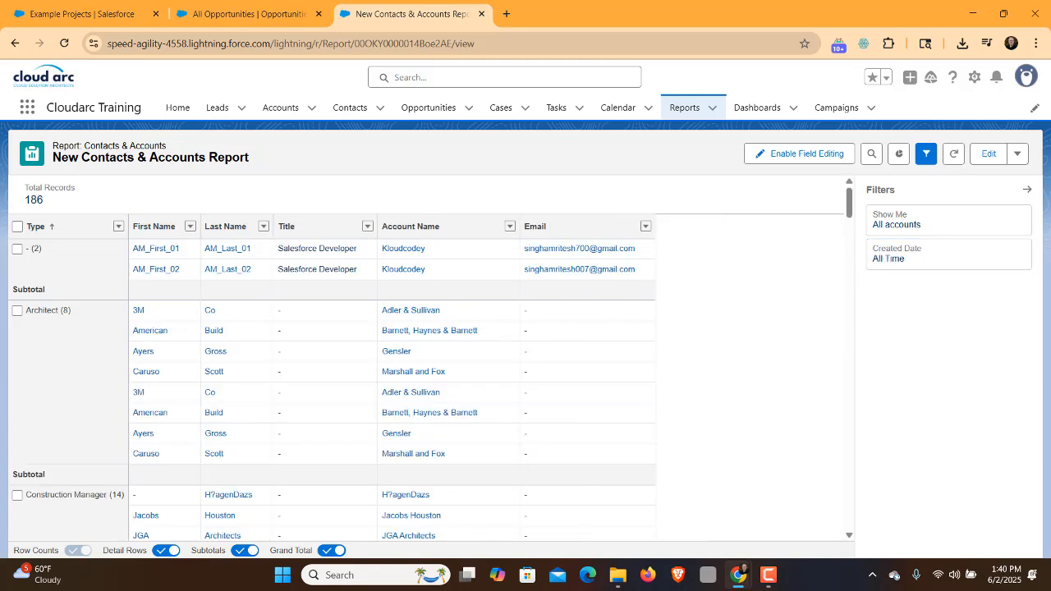
# - Restrict the Created Date filter to Current FY and show the report's chart again
pyautogui.click(949, 253)
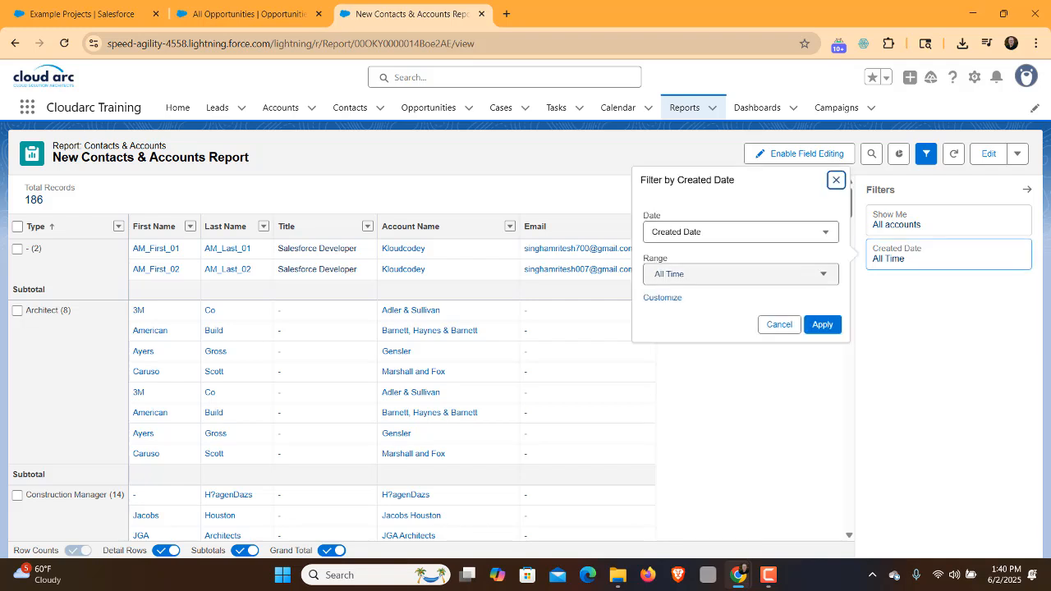
pyautogui.click(739, 274)
pyautogui.click(688, 374)
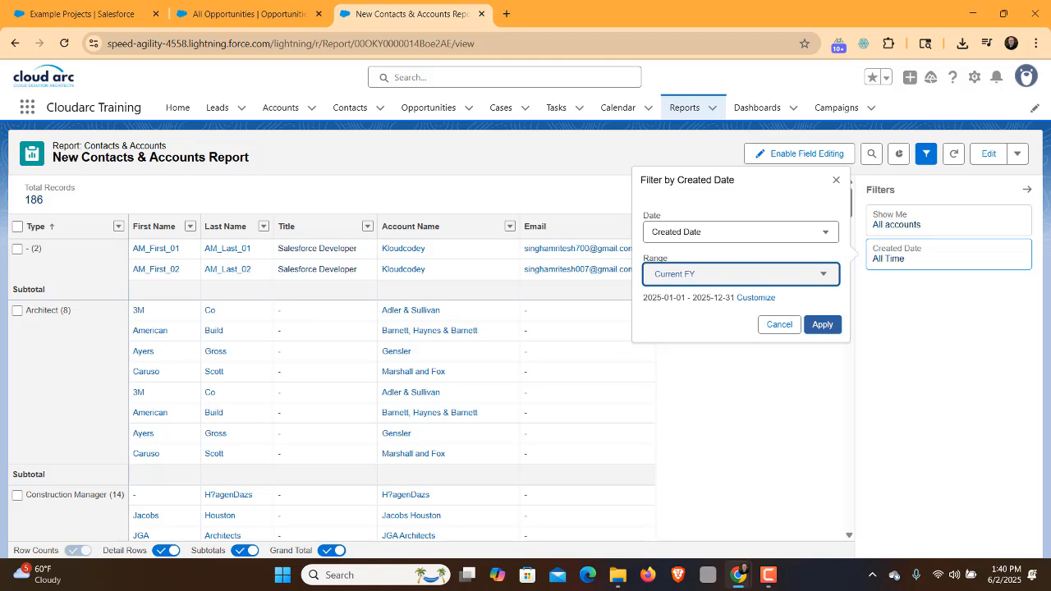
pyautogui.click(822, 325)
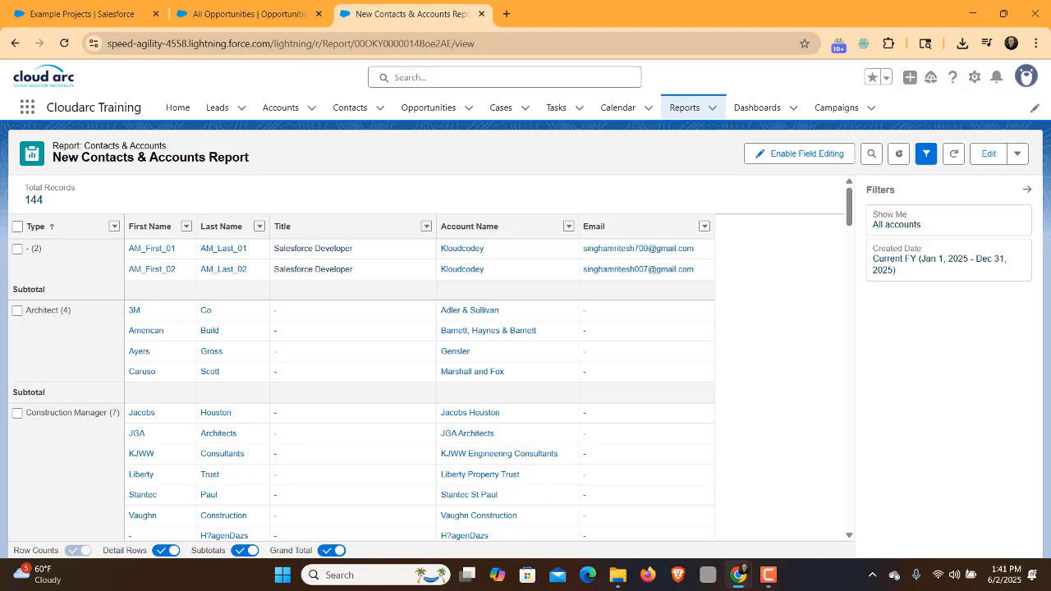
pyautogui.click(898, 153)
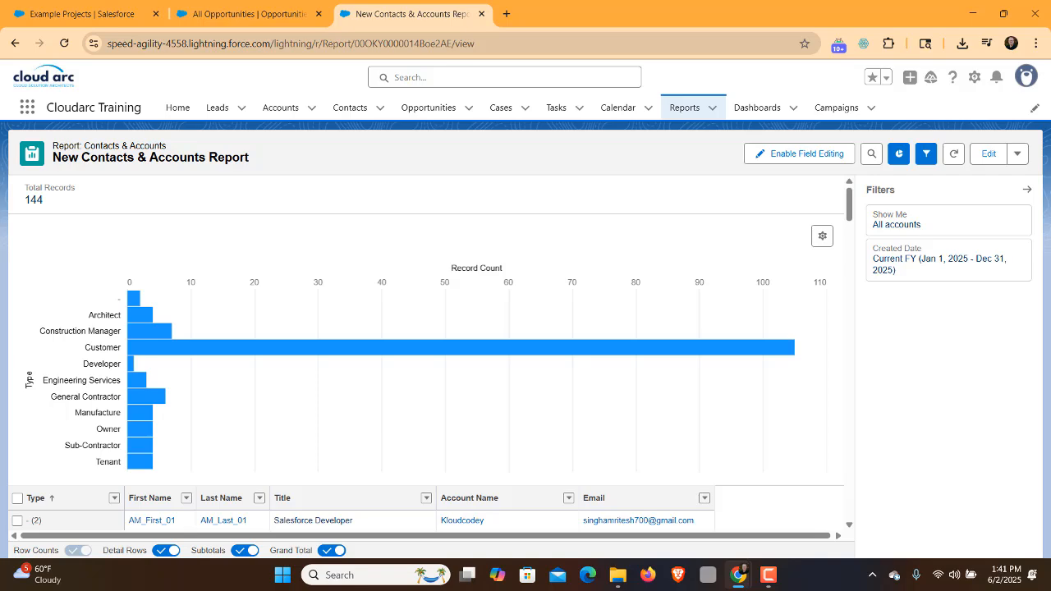
# - Reopen the report for editing in the report builder and hide its chart
pyautogui.click(989, 154)
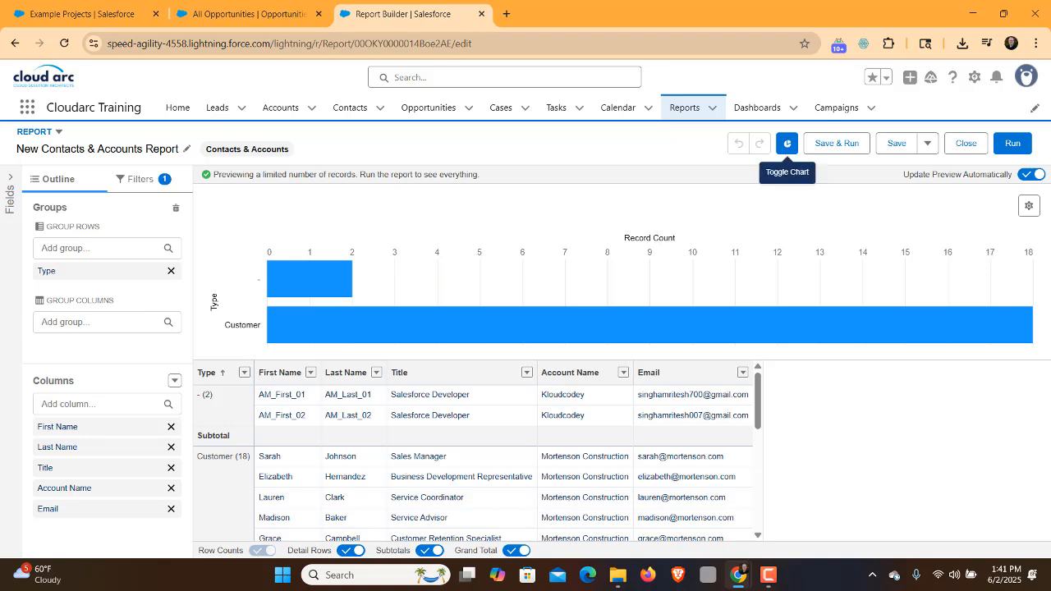
pyautogui.click(787, 143)
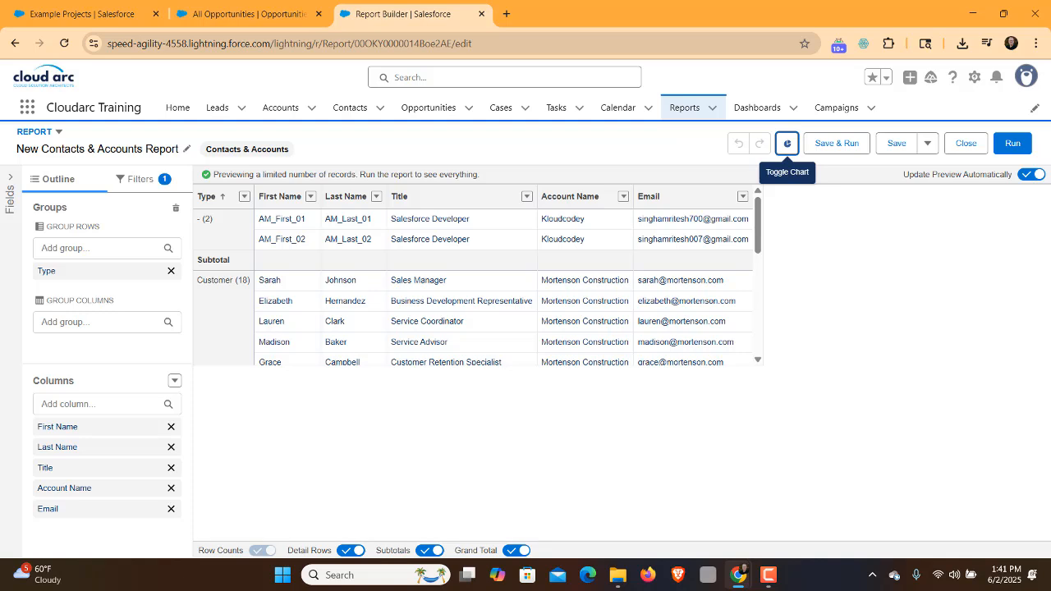
# - Remove the chart entirely from the report through its chart properties, and save and run the report
pyautogui.click(787, 143)
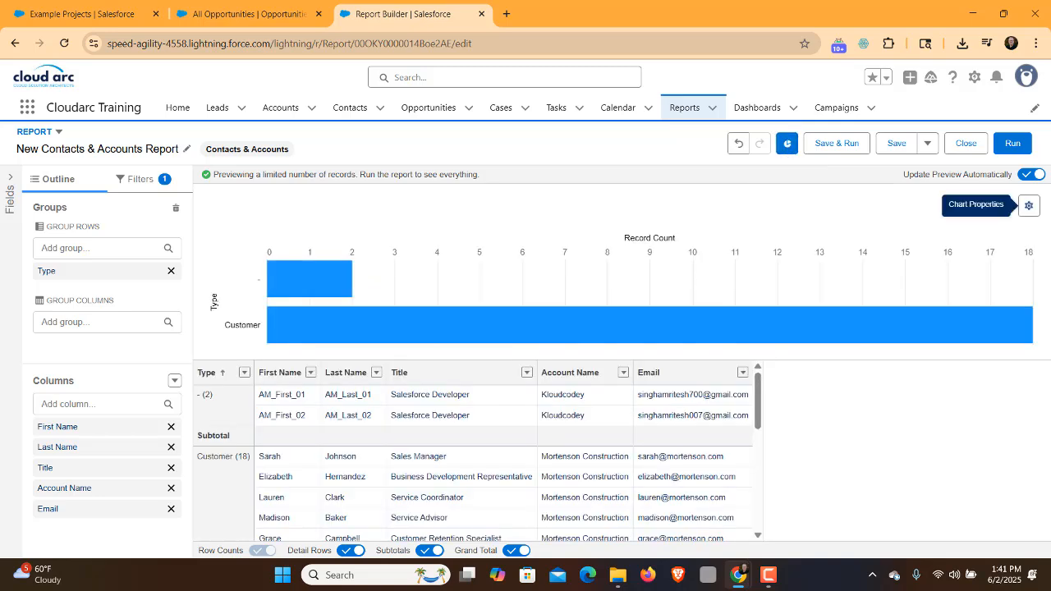
pyautogui.click(1028, 205)
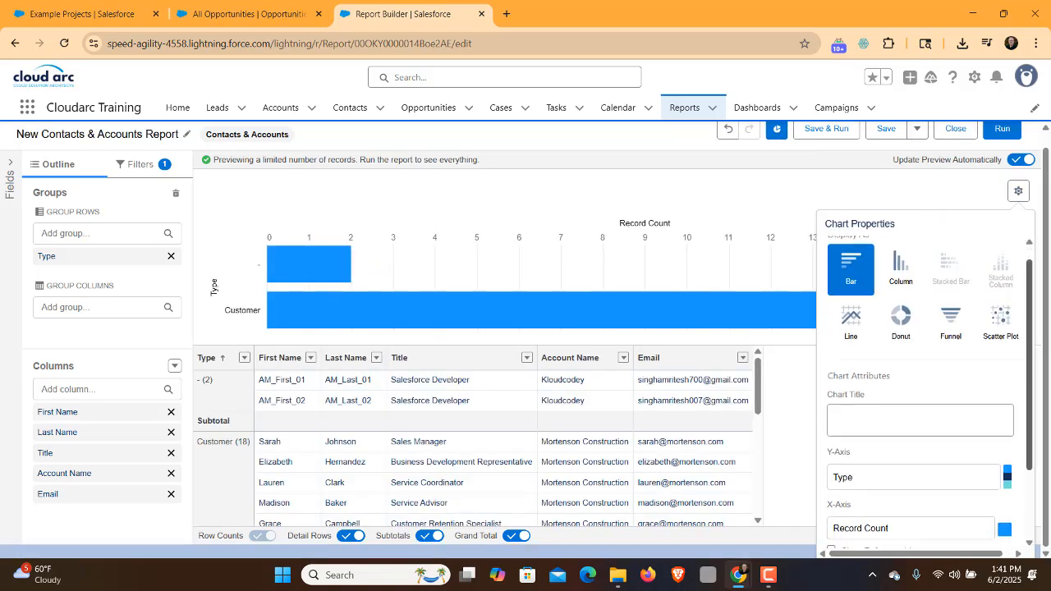
pyautogui.scroll(-2, 928, 393)
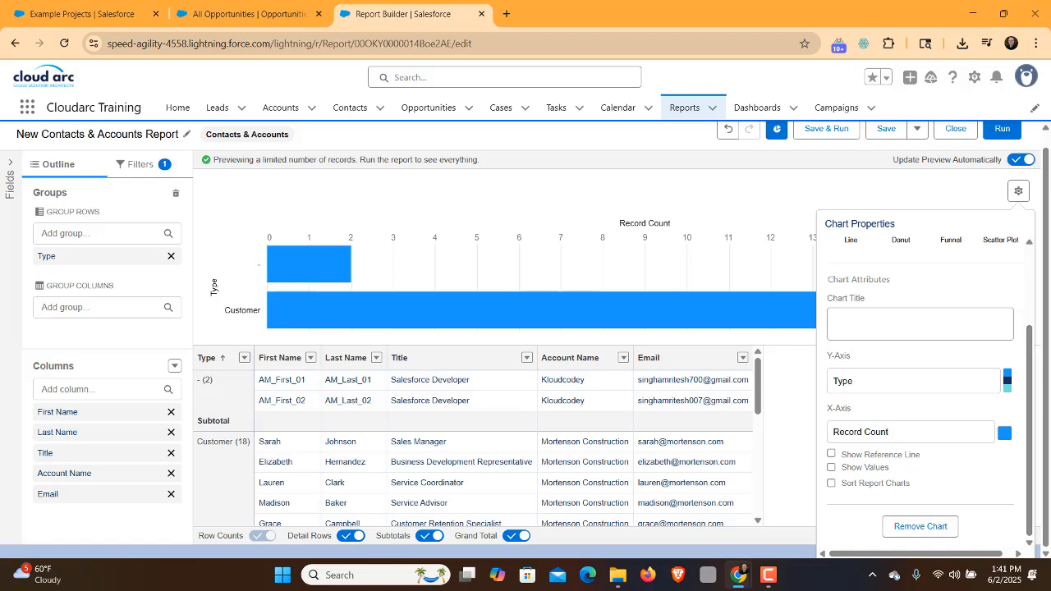
pyautogui.click(920, 526)
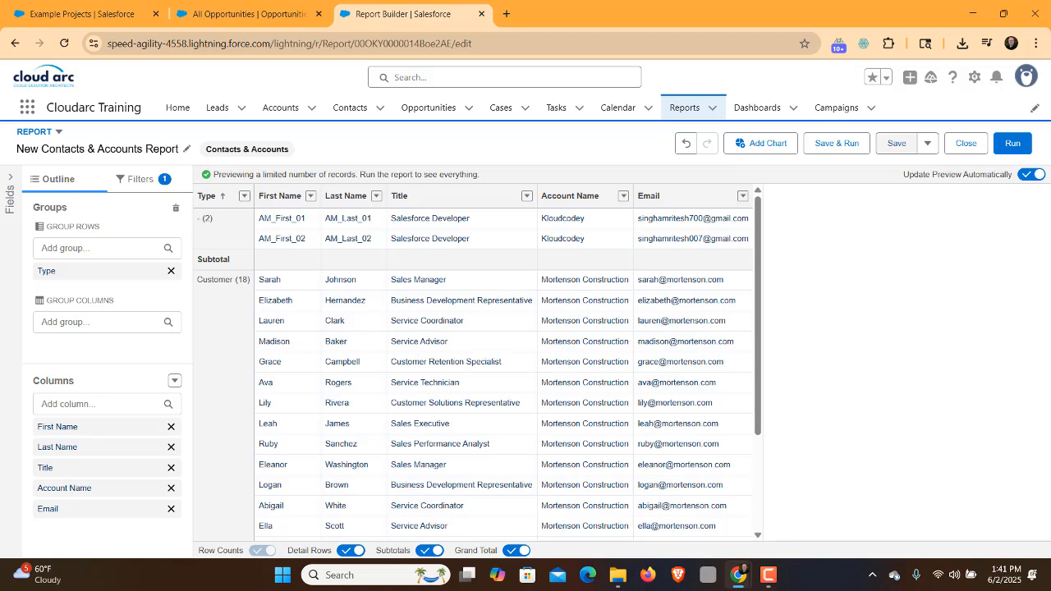
pyautogui.click(897, 143)
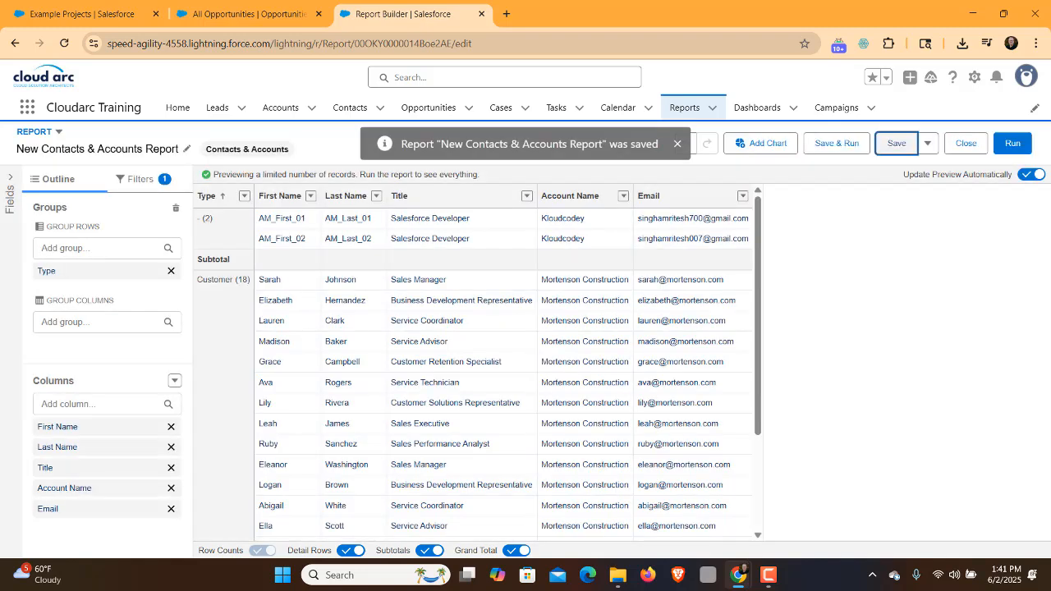
pyautogui.click(1013, 143)
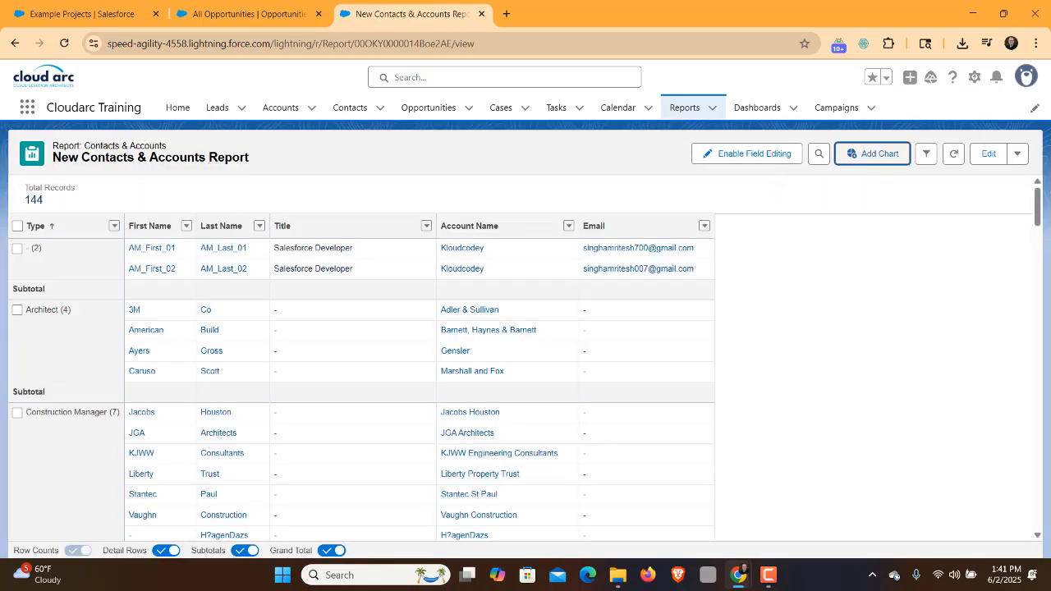
# - Add a chart to the run report, and reopen New Contacts & Accounts Report from the recent reports
pyautogui.click(895, 154)
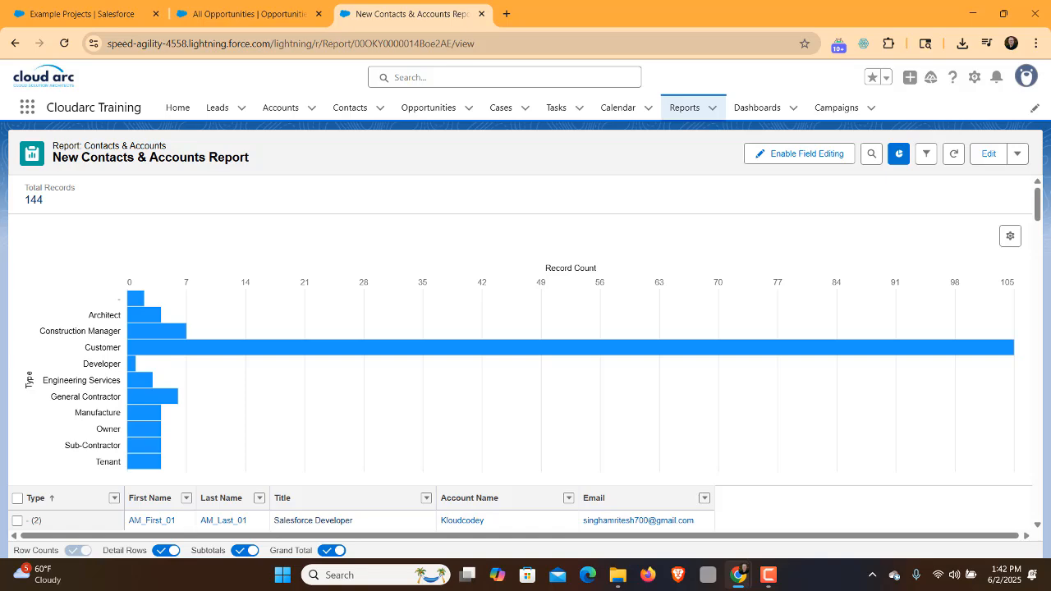
pyautogui.click(684, 108)
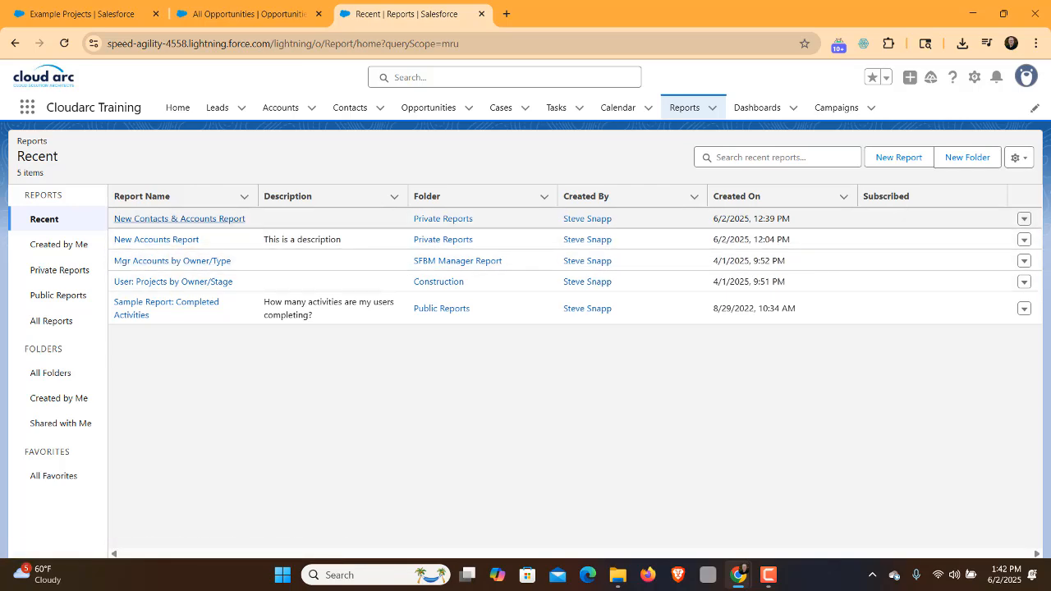
pyautogui.click(179, 220)
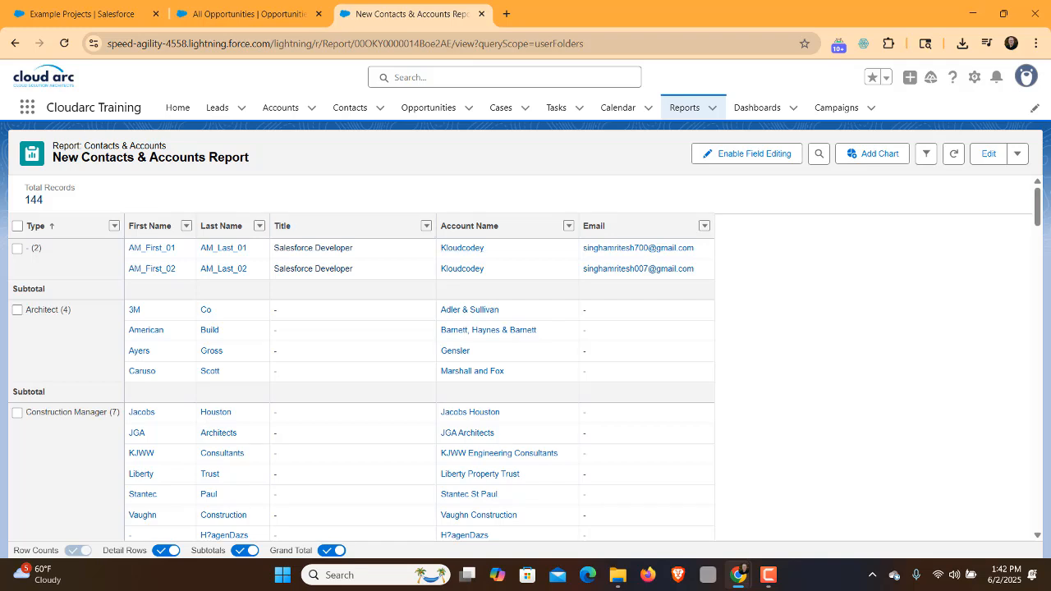
# - Export the report as Details Only in Comma Delimited .csv format
pyautogui.click(1016, 154)
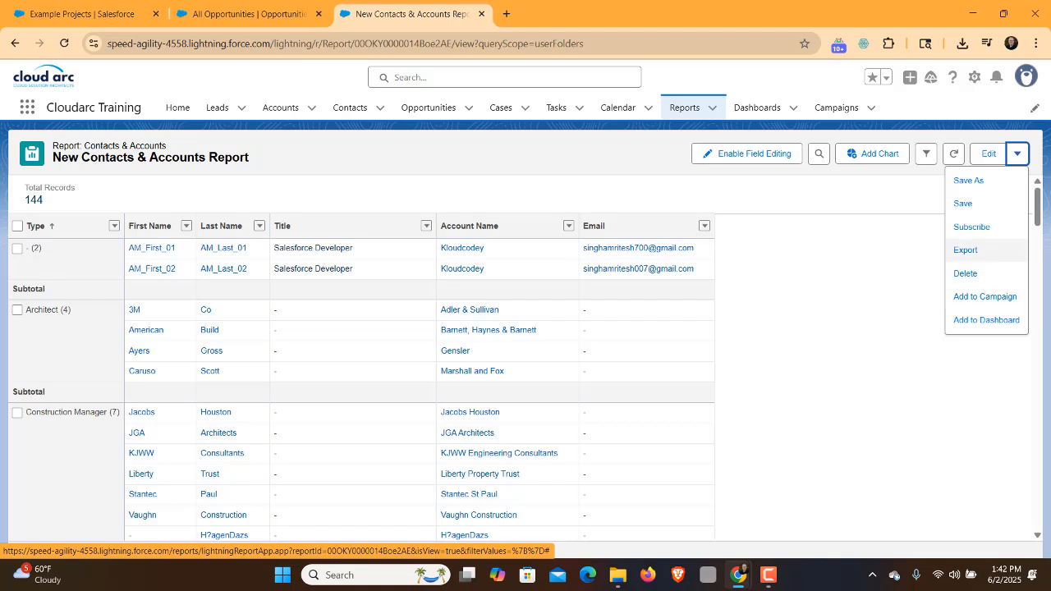
pyautogui.click(966, 249)
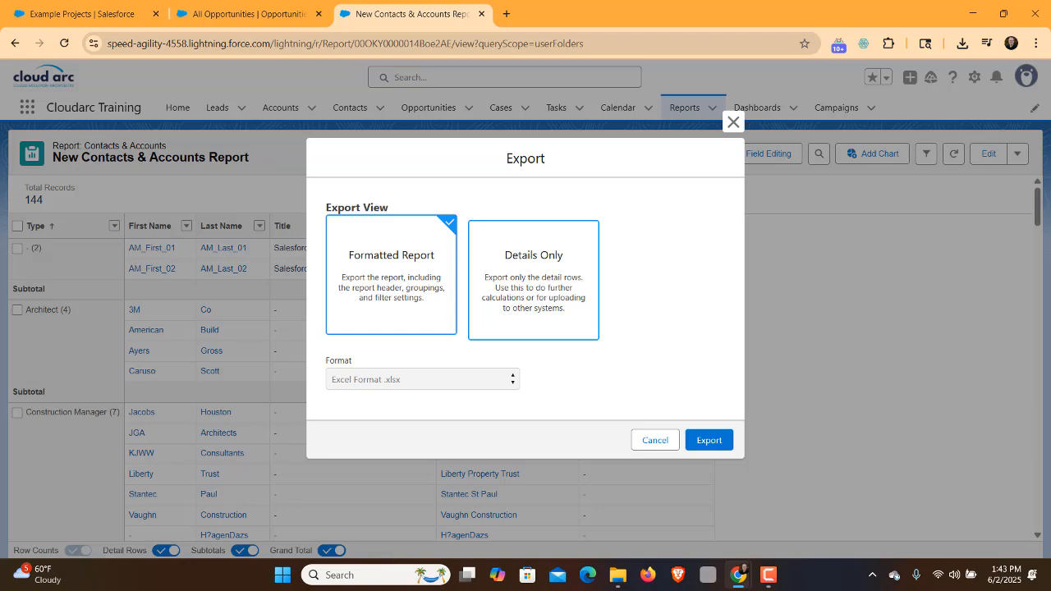
pyautogui.click(534, 280)
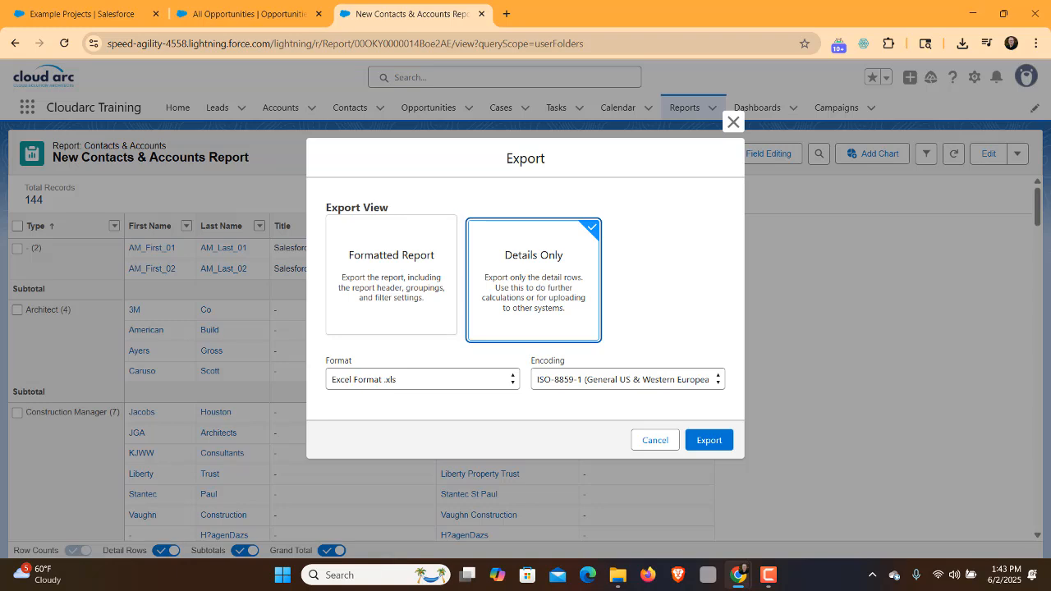
pyautogui.click(423, 379)
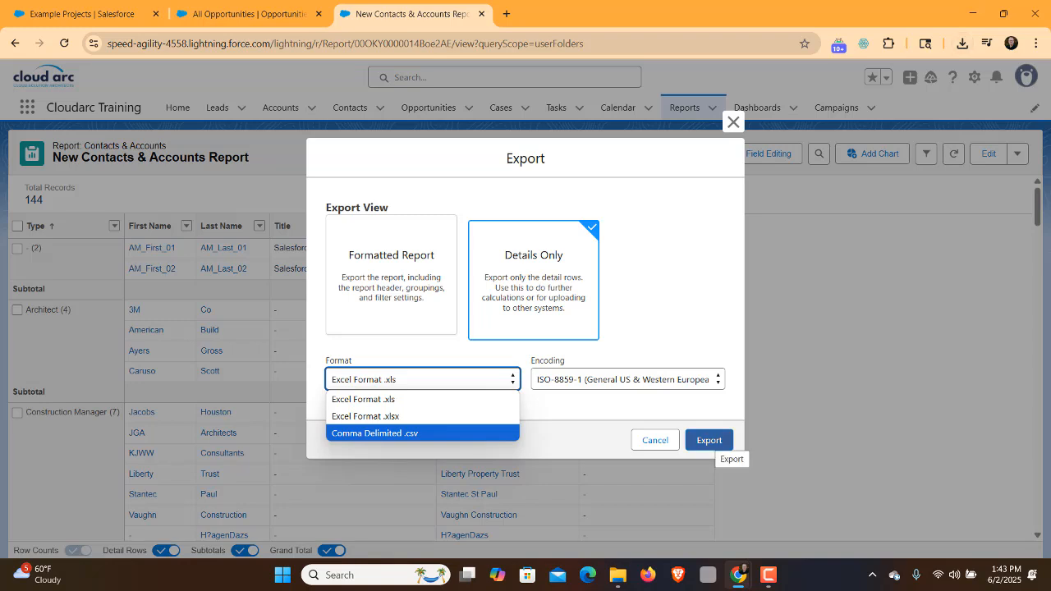
pyautogui.press('Up')
pyautogui.click(375, 434)
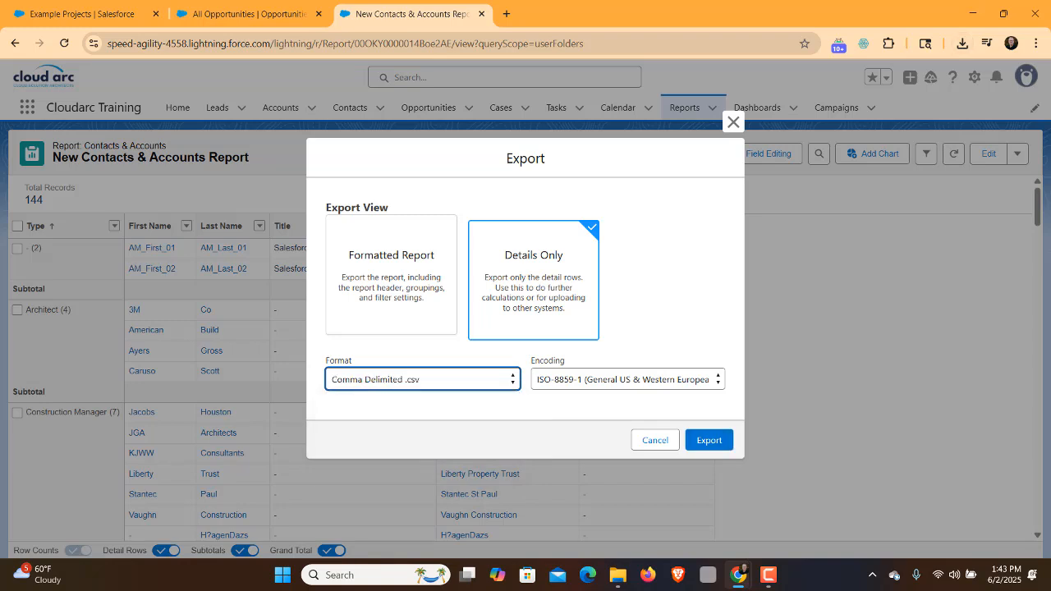
pyautogui.click(709, 440)
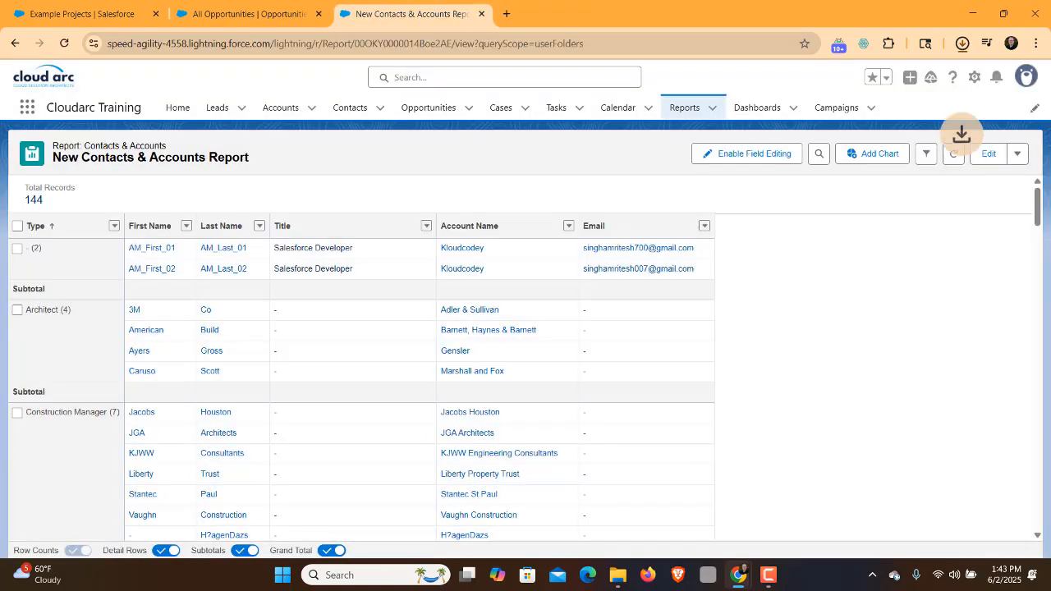
# - Open the downloaded CSV in Excel, look through its rows, and return to the recent reports list in Salesforce
pyautogui.moveTo(854, 79)
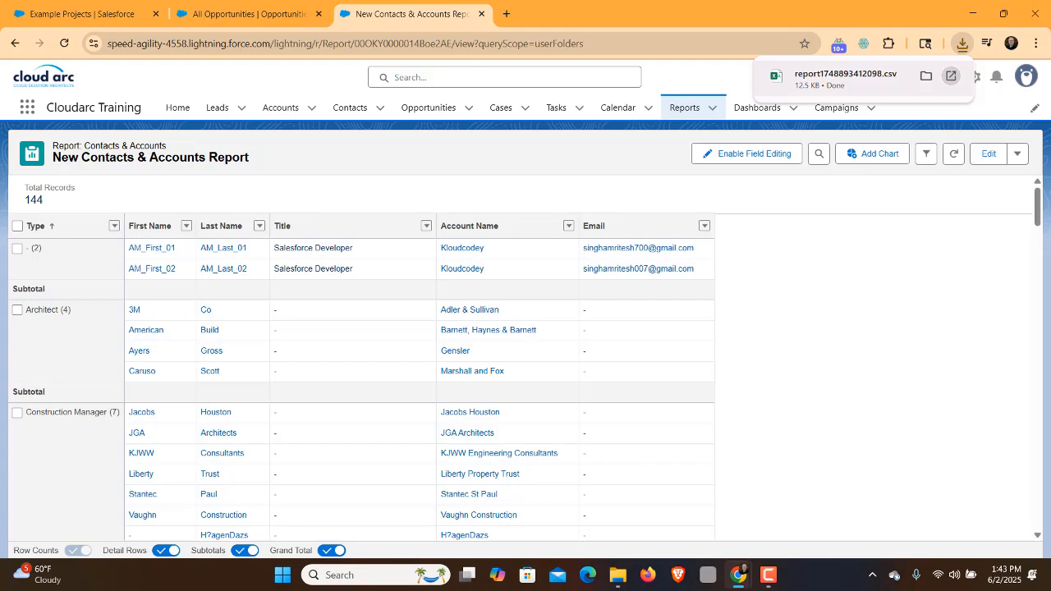
pyautogui.click(950, 76)
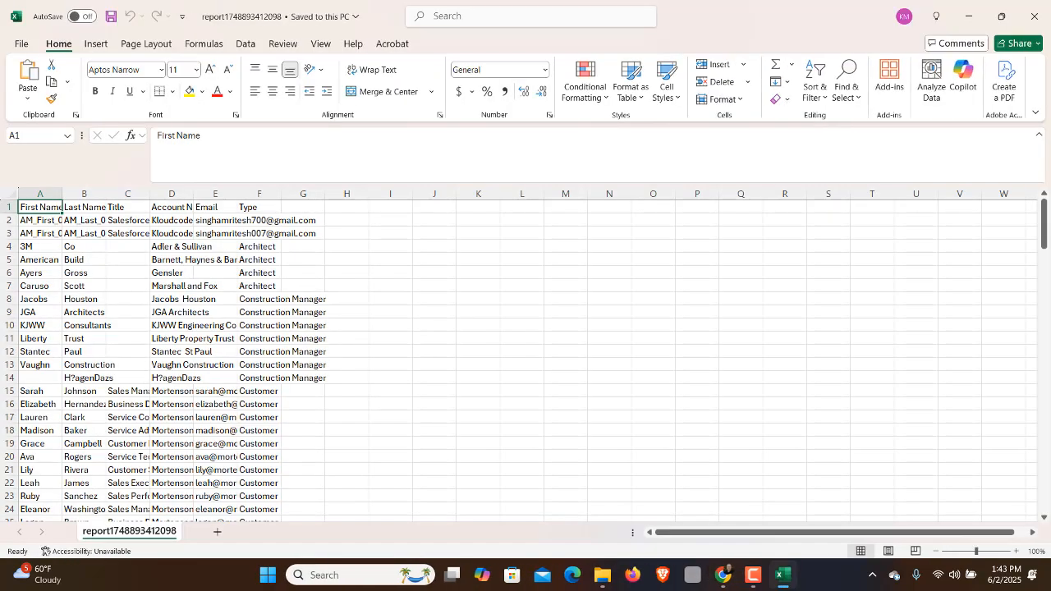
pyautogui.scroll(-20, 526, 361)
pyautogui.scroll(8, 525, 361)
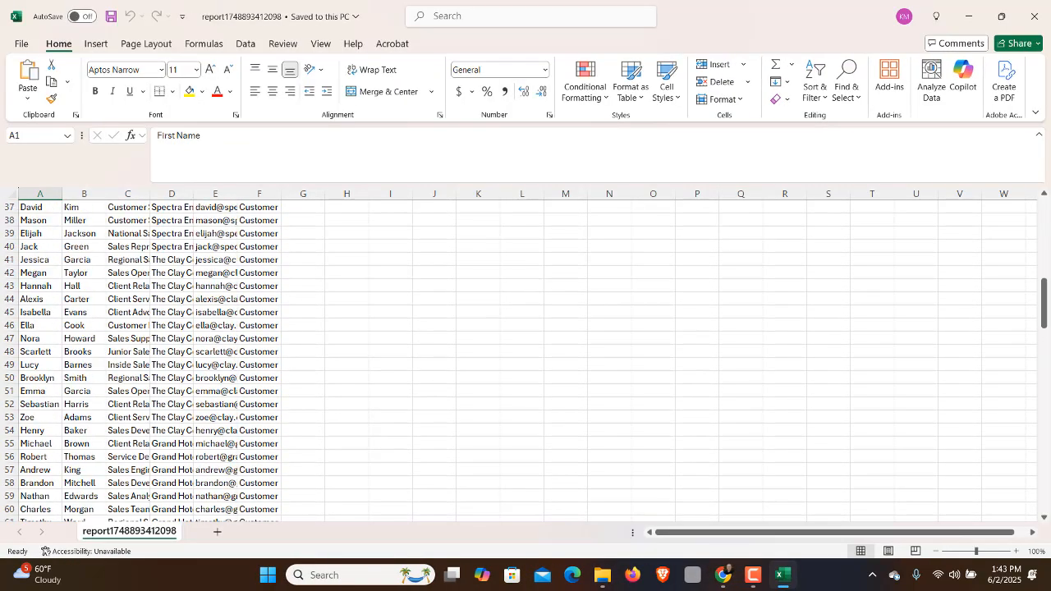
pyautogui.scroll(12, 526, 361)
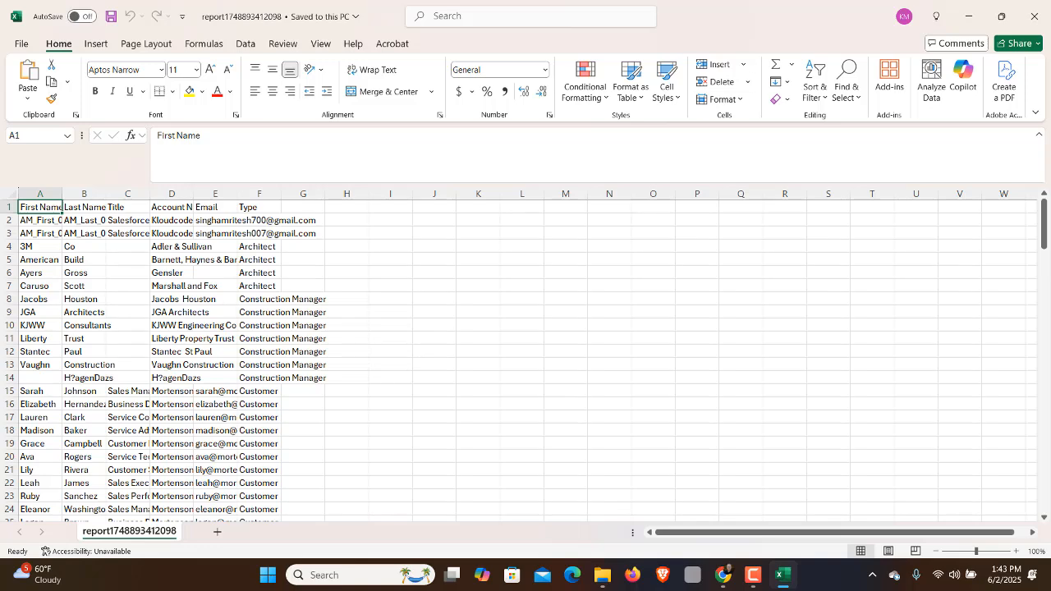
pyautogui.hotkey('alt', 'Tab')
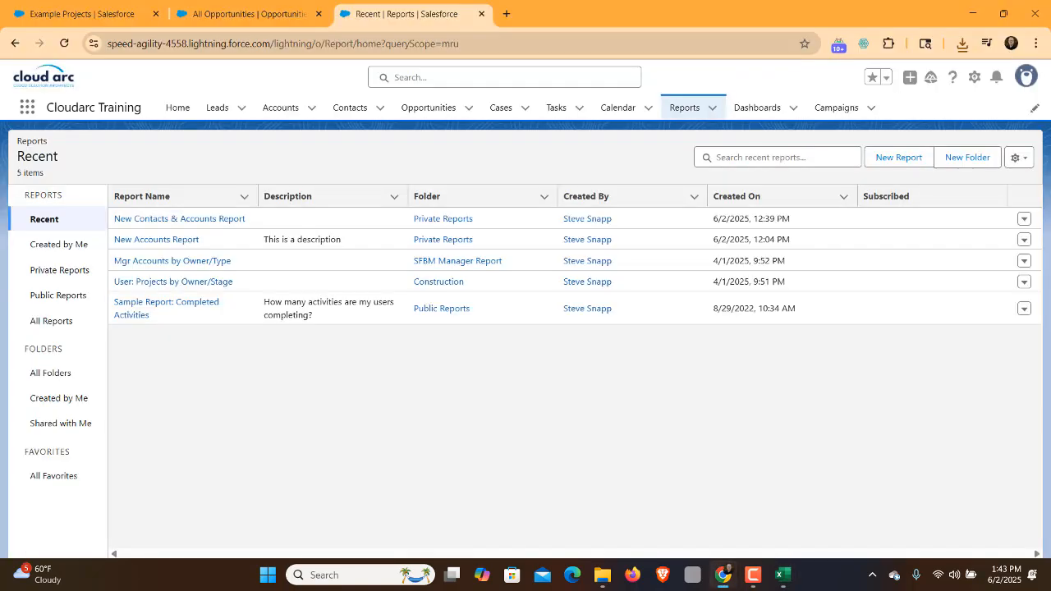